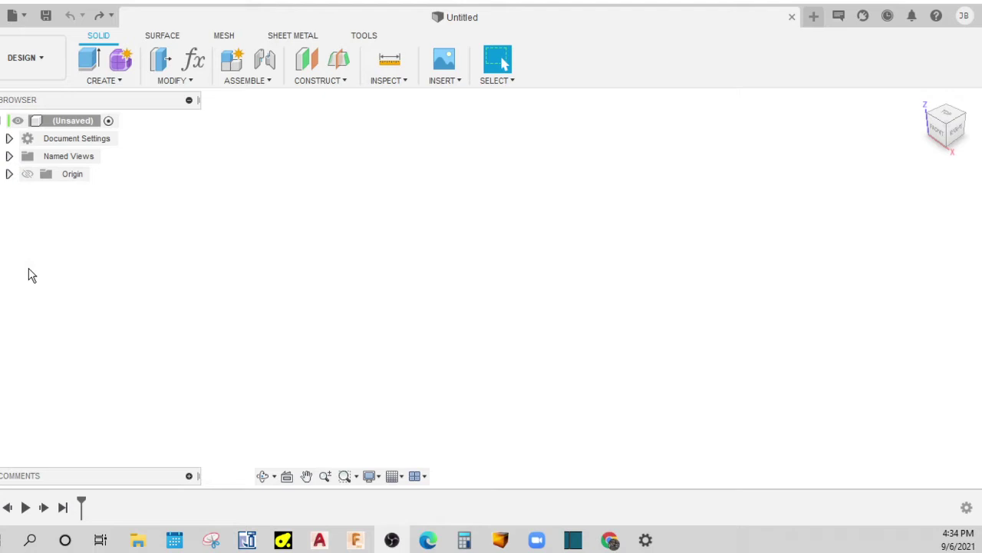
Save the empty design as MODEL in the PARAMTRX PROJECTS location.
{"action": "left_click", "coordinate": [50, 120]}
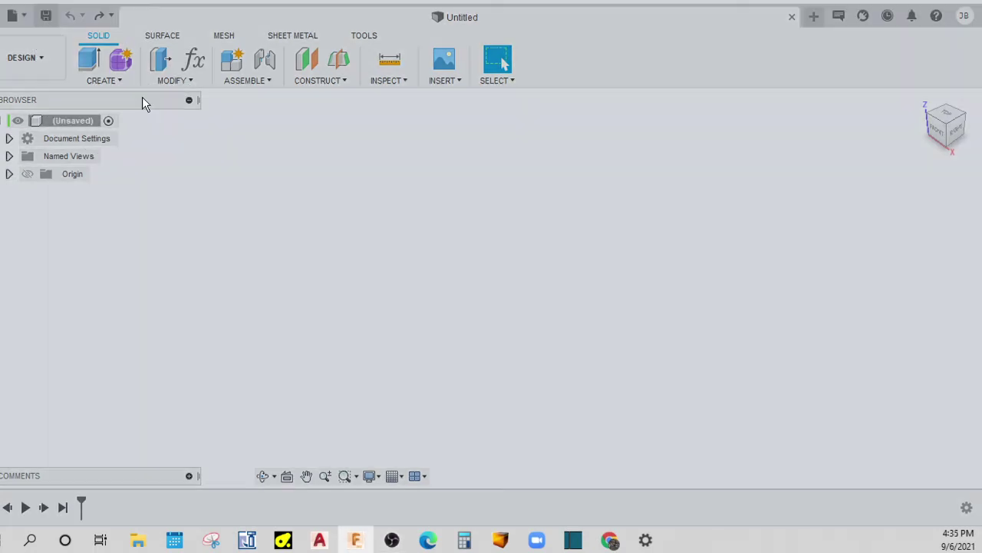
{"action": "key", "text": "ctrl+s"}
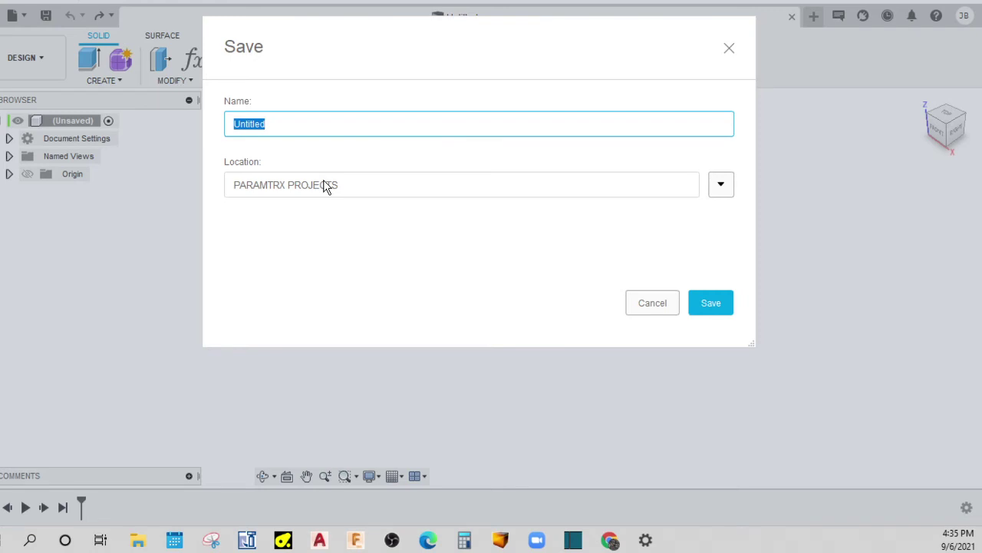
{"action": "type", "text": "MODEL"}
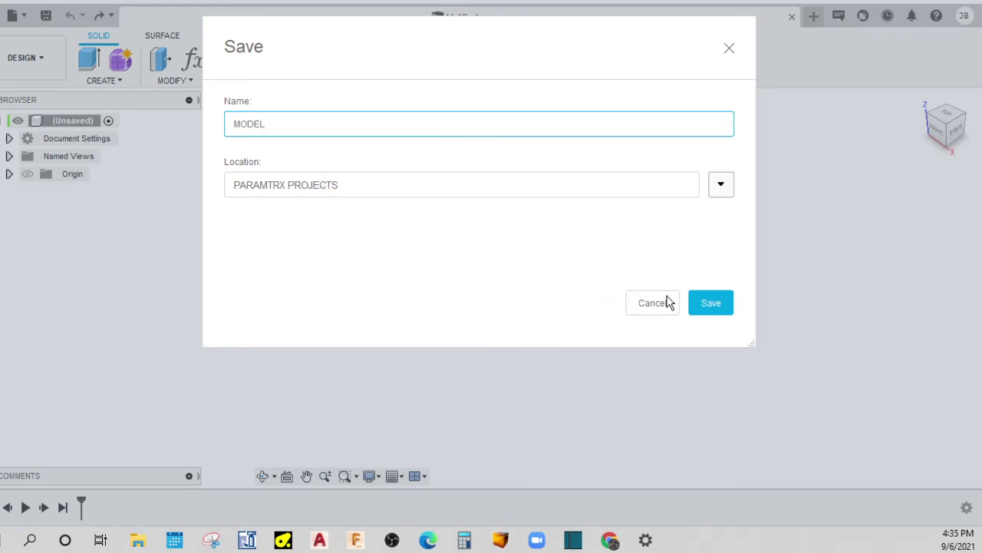
{"action": "left_click", "coordinate": [734, 300]}
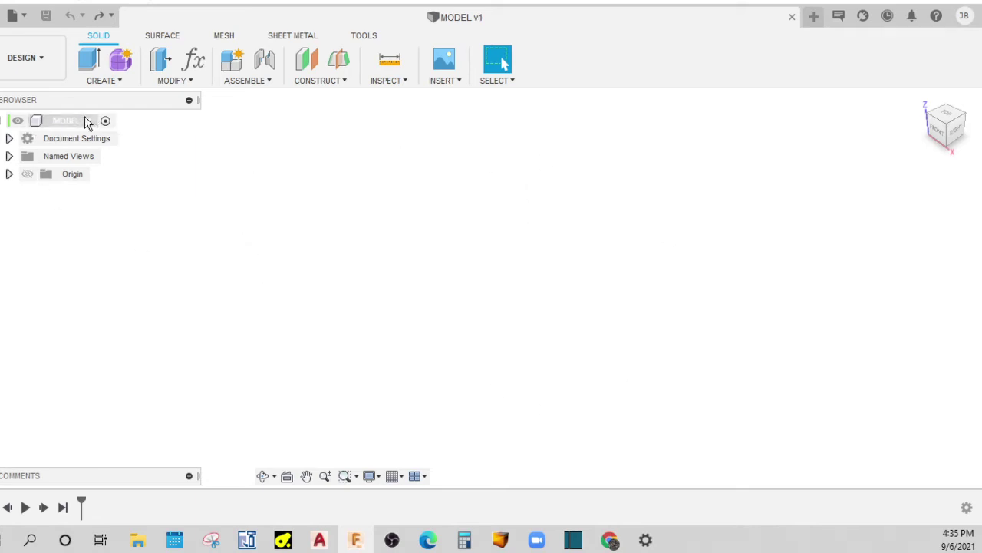
Start a sketch on the vertical origin plane, then cancel it.
{"action": "key", "text": "s"}
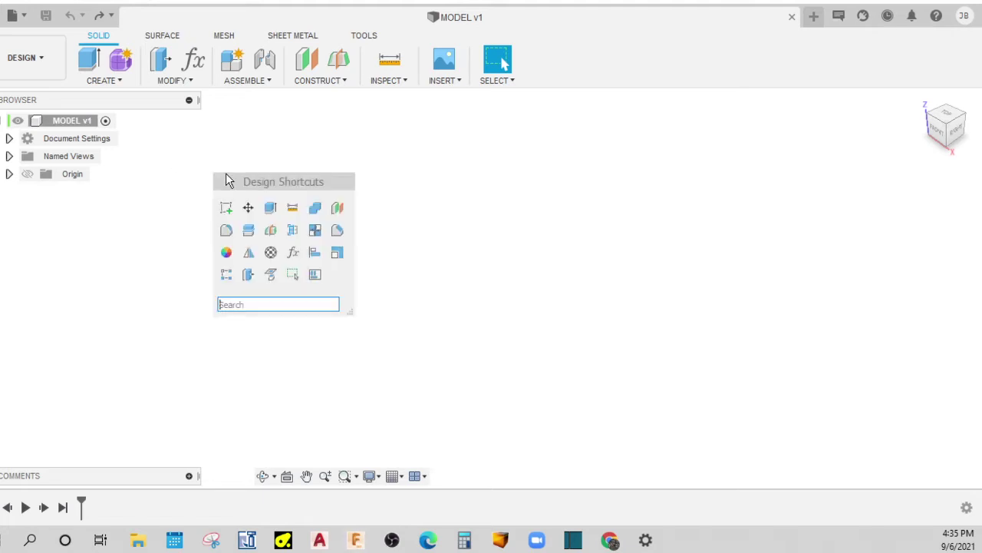
{"action": "left_click", "coordinate": [226, 208]}
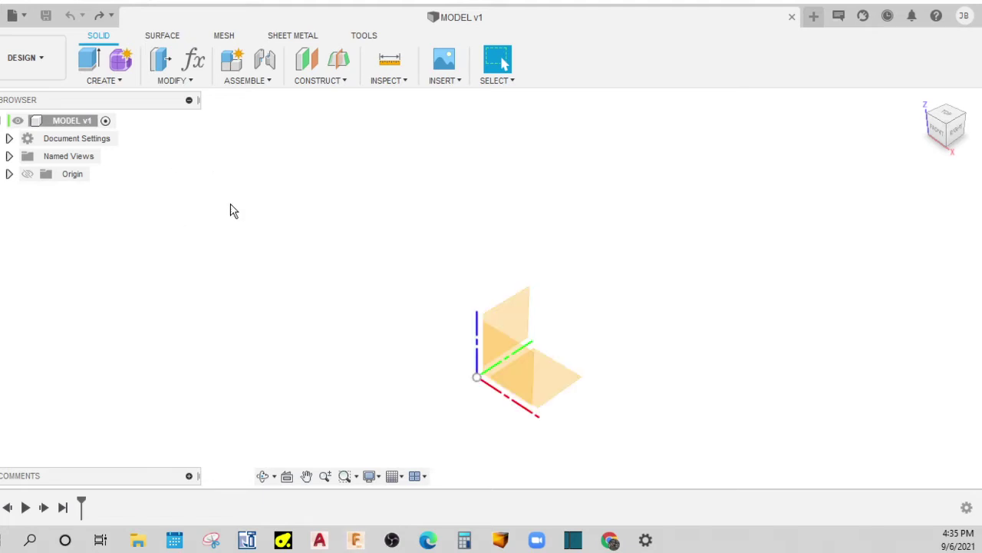
{"action": "left_click", "coordinate": [508, 336]}
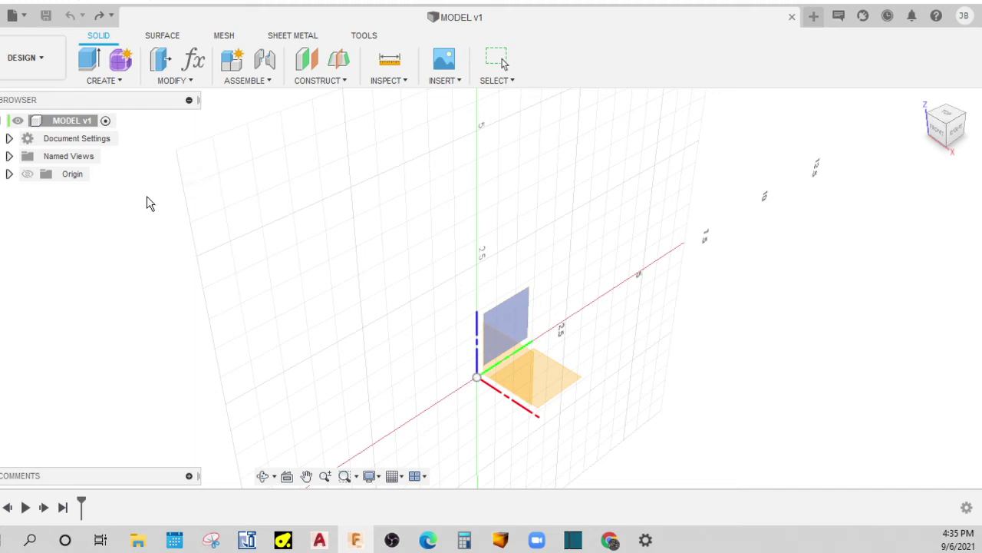
{"action": "key", "text": "Escape"}
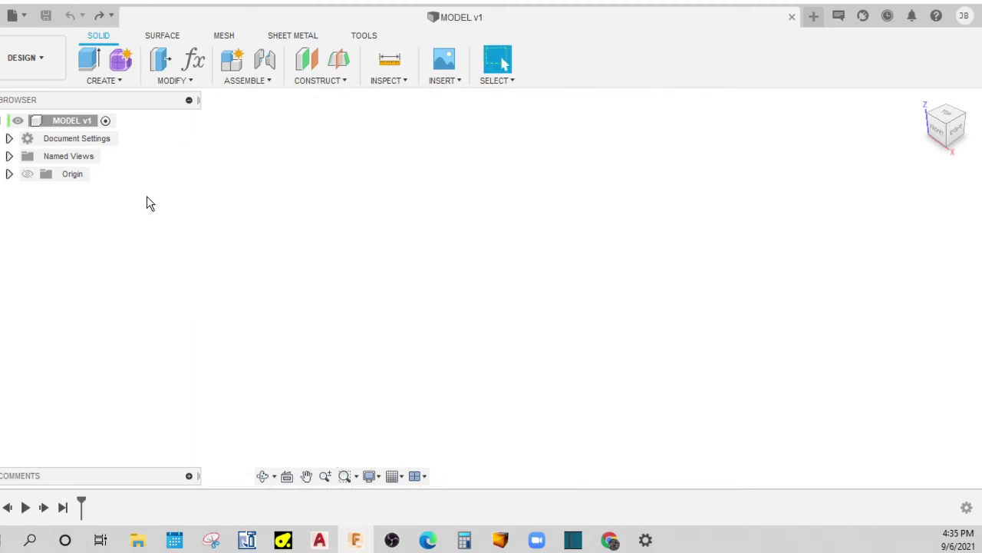
Add a new component named PART FOLDER under MODEL v1.
{"action": "right_click", "coordinate": [75, 121]}
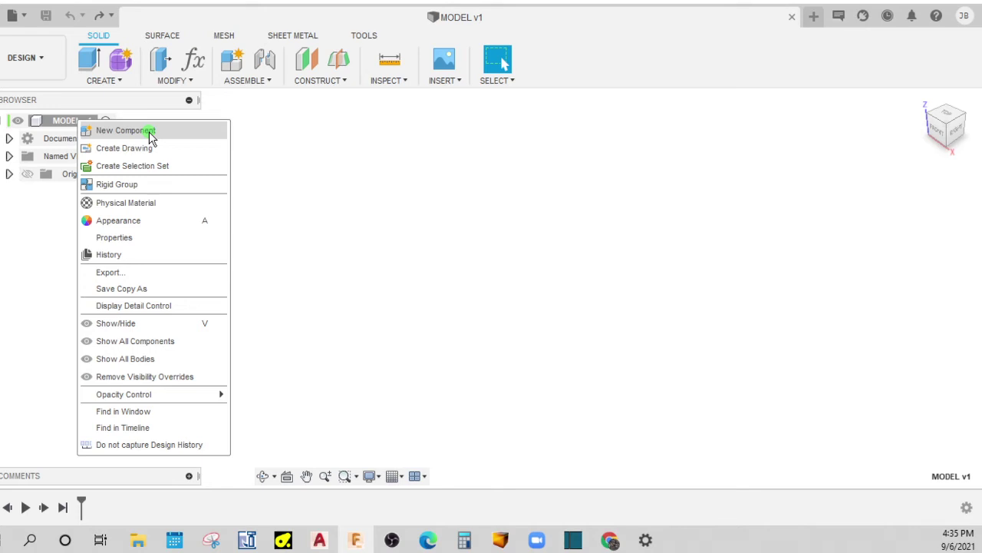
{"action": "left_click", "coordinate": [149, 131]}
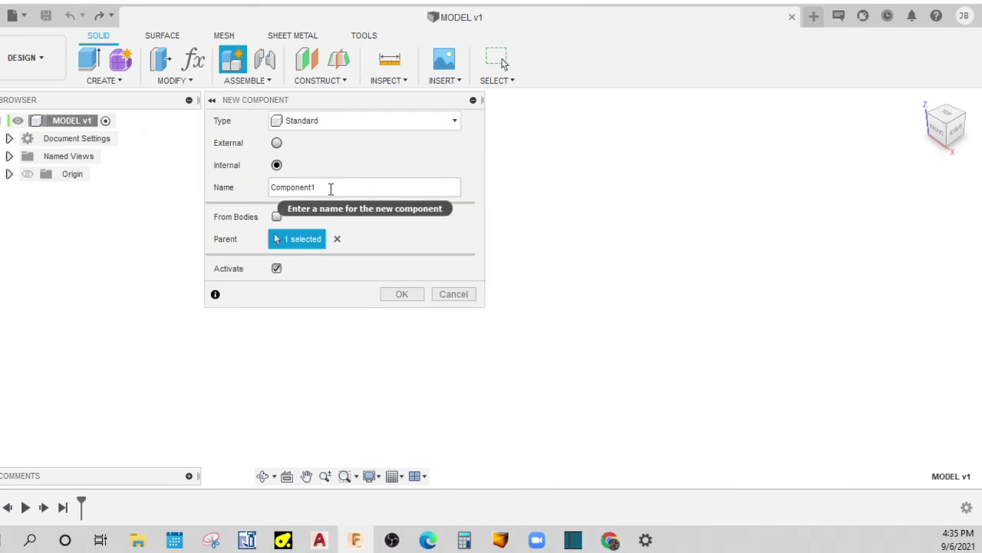
{"action": "left_click_drag", "start_coordinate": [329, 186], "coordinate": [259, 187]}
{"action": "type", "text": "P"}
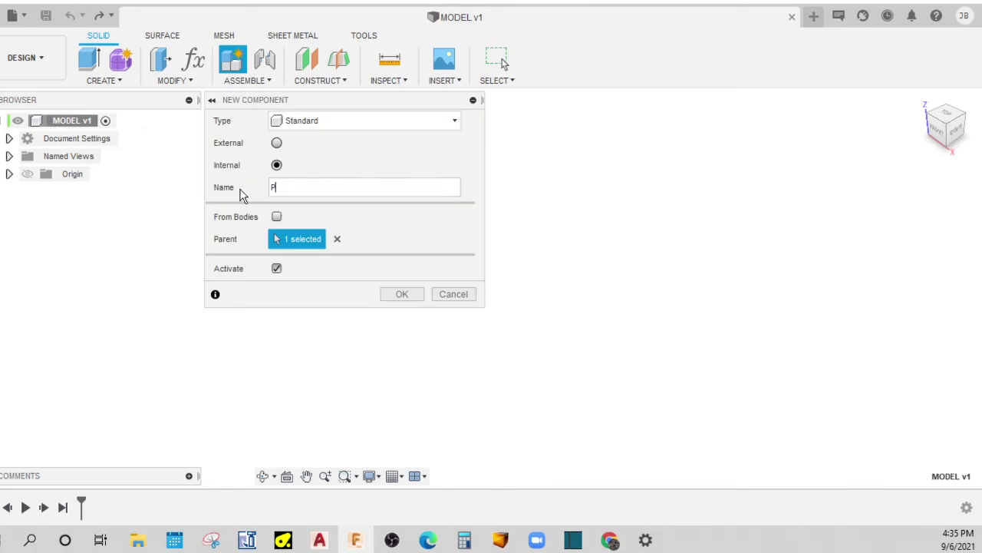
{"action": "type", "text": "ART FOLDER"}
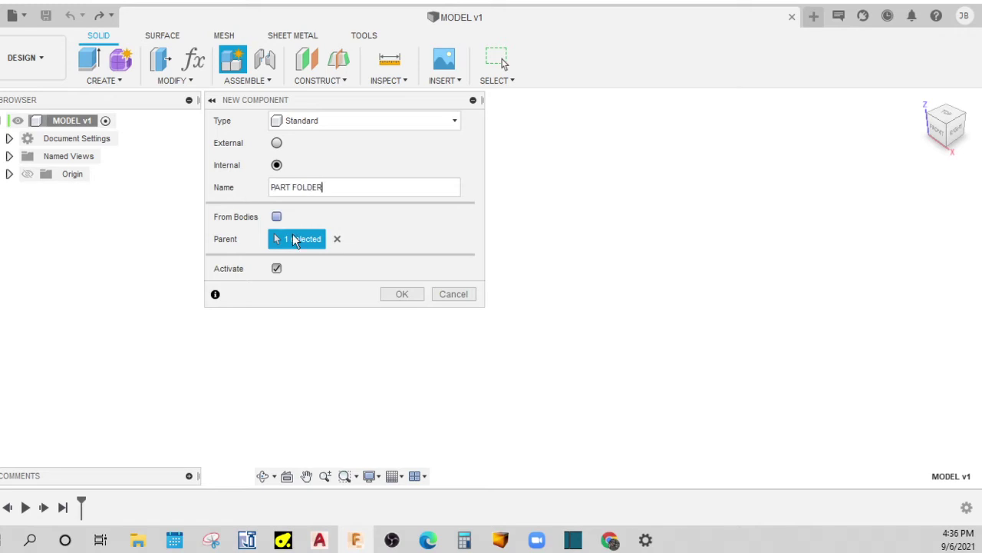
{"action": "left_click", "coordinate": [407, 297]}
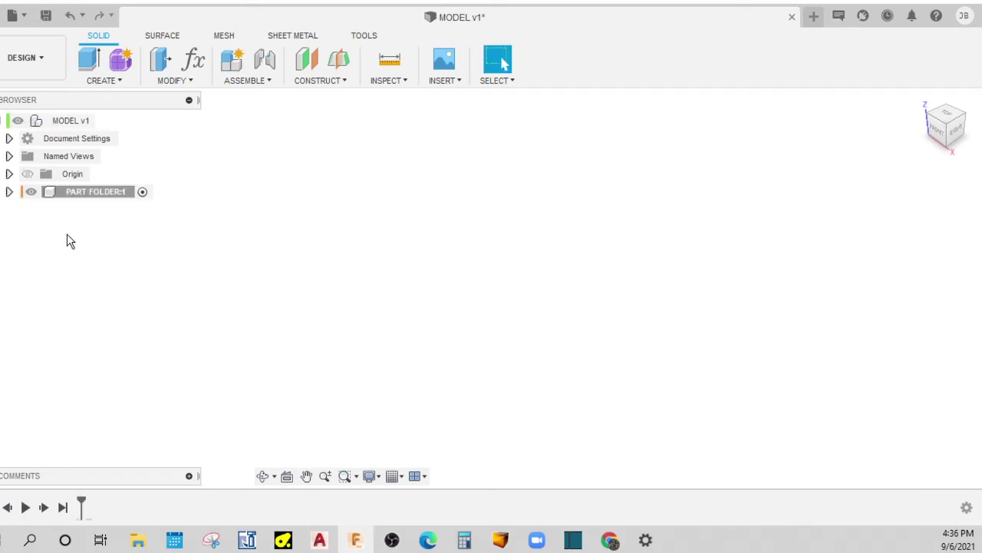
Expand PART FOLDER:1 and toggle its Origin visibility on and back off.
{"action": "left_click", "coordinate": [9, 192]}
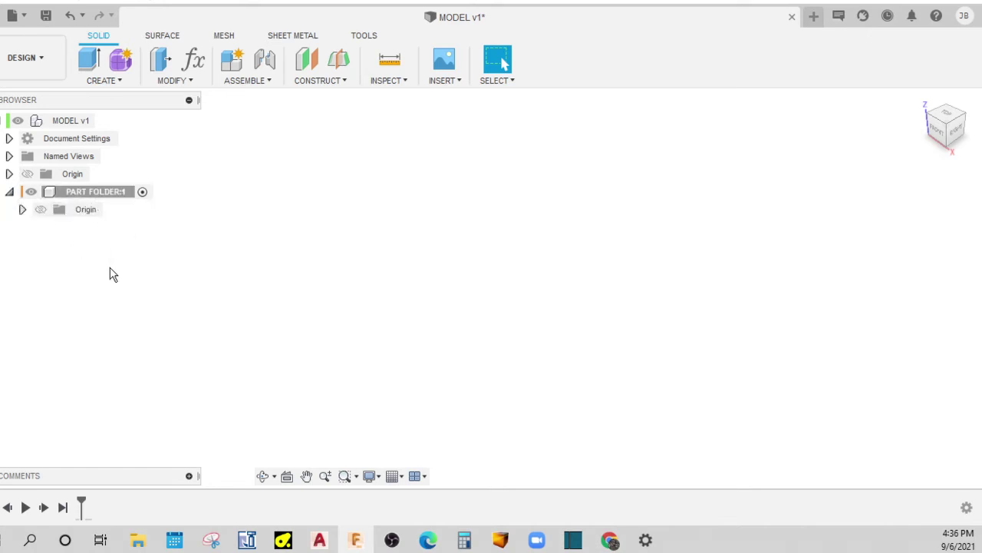
{"action": "left_click", "coordinate": [42, 210]}
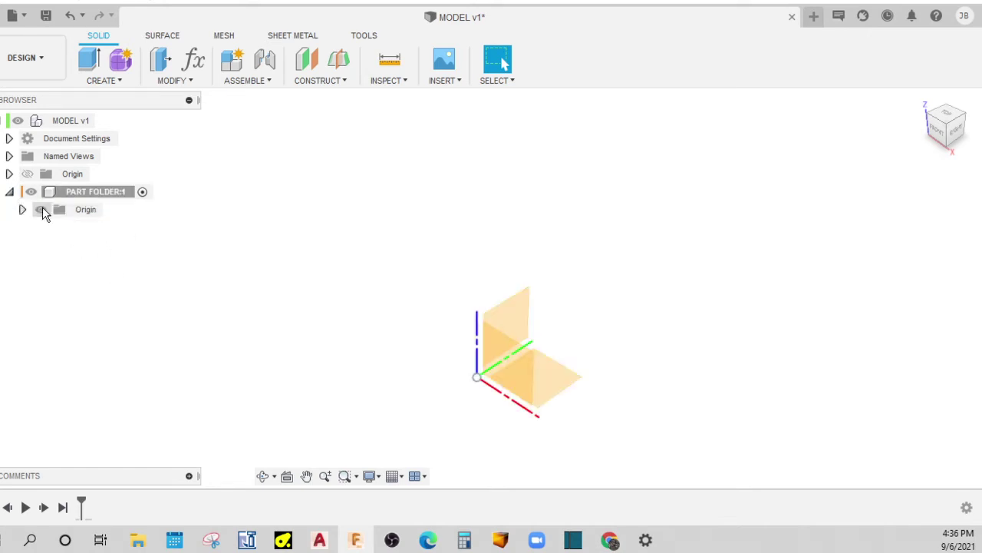
{"action": "left_click", "coordinate": [42, 208]}
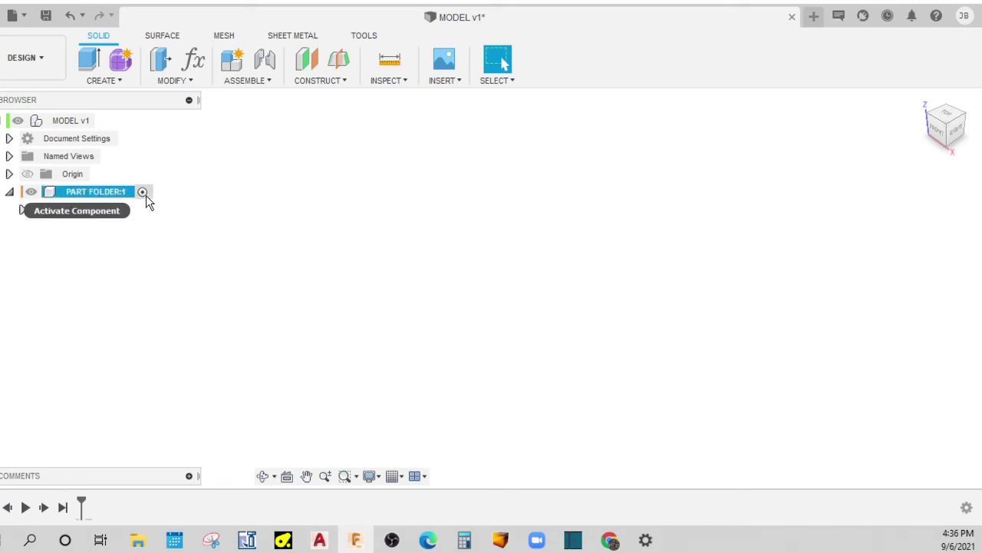
{"action": "left_click", "coordinate": [287, 231]}
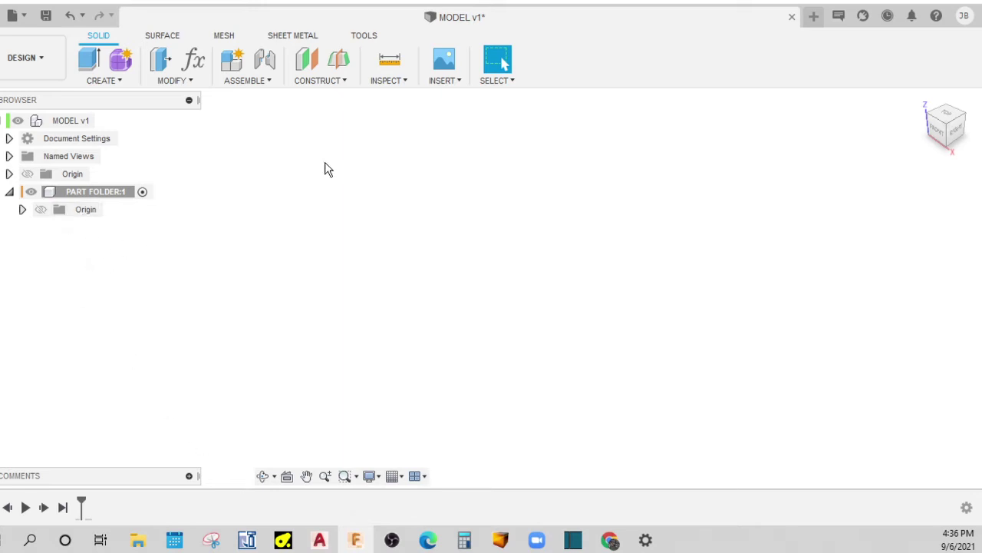
Sketch a 2-point rectangle from the origin on the ground plane.
{"action": "key", "text": "s"}
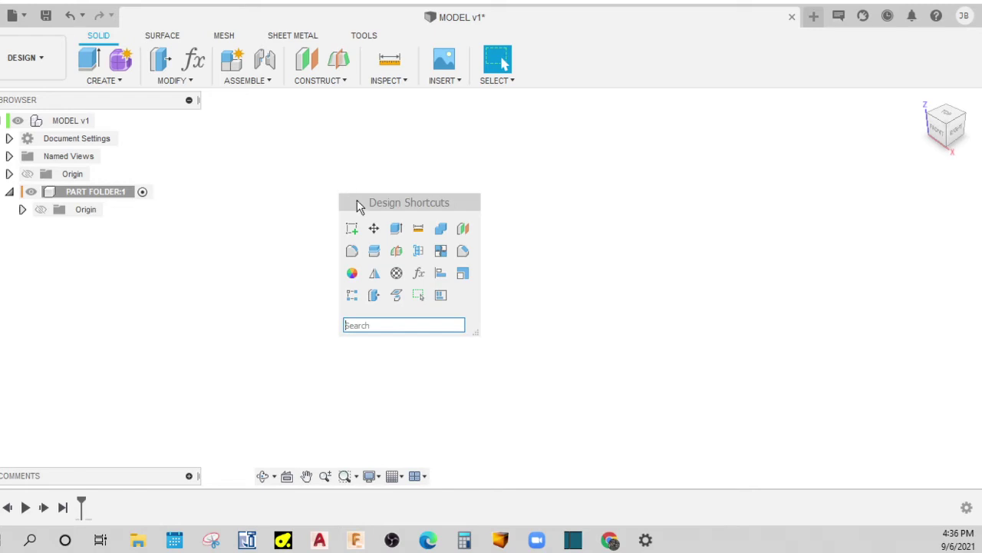
{"action": "left_click", "coordinate": [350, 234]}
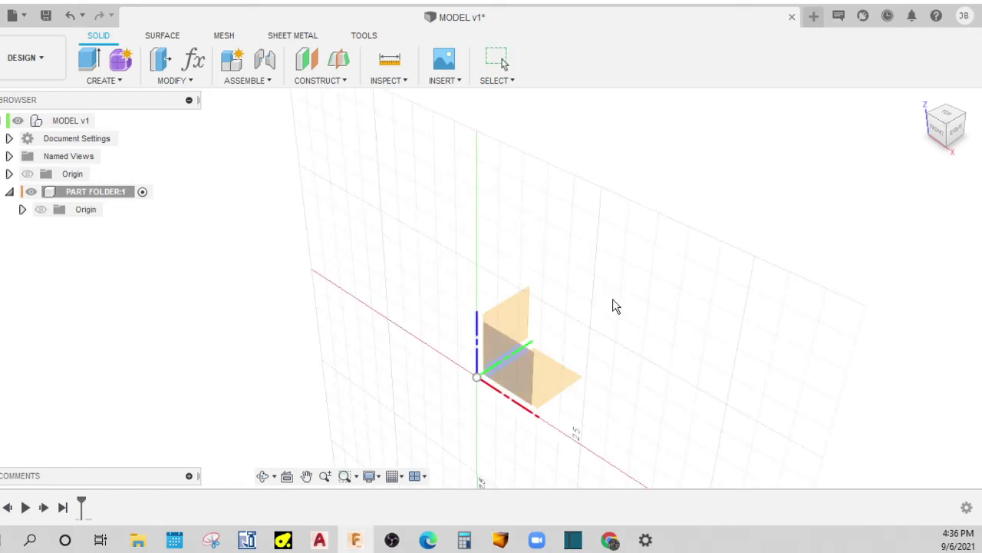
{"action": "left_click", "coordinate": [561, 386]}
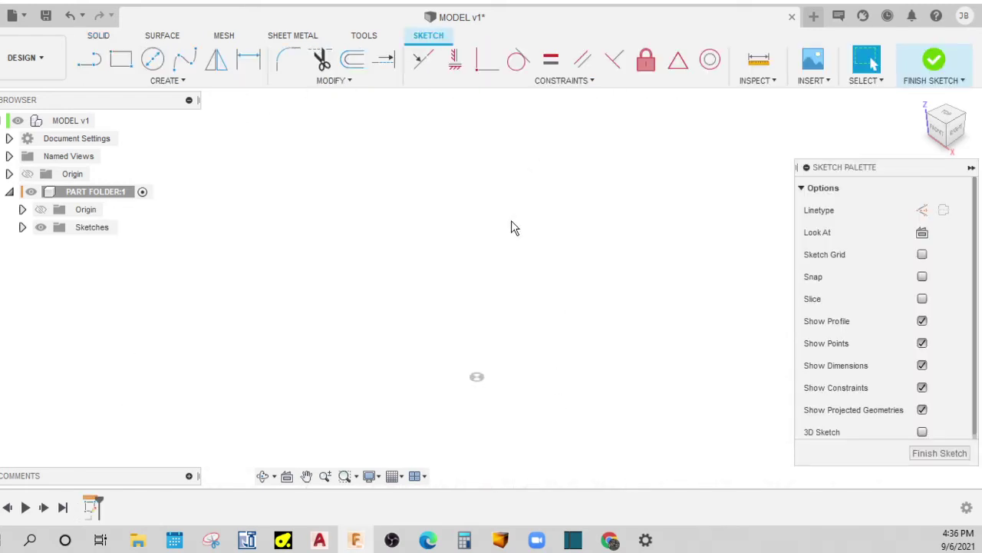
{"action": "key", "text": "s"}
{"action": "left_click", "coordinate": [568, 256]}
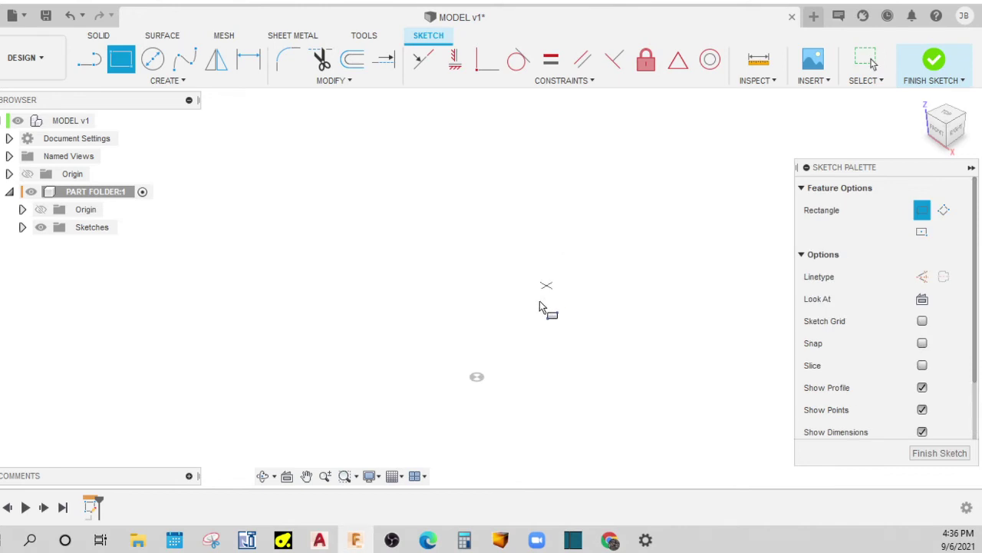
{"action": "left_click", "coordinate": [476, 376]}
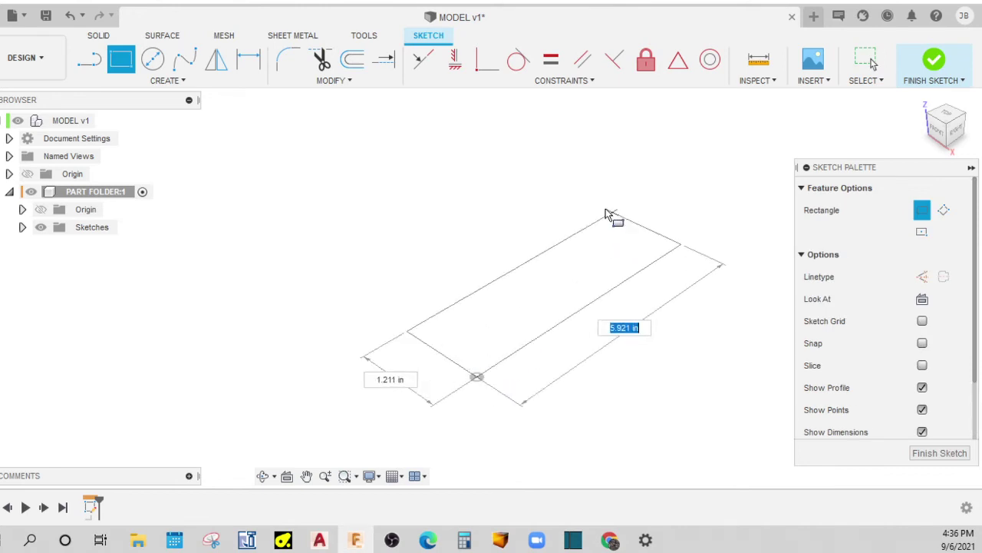
{"action": "left_click", "coordinate": [476, 160]}
Press Pull the rectangle 0.675 in into the Body1 slab.
{"action": "right_click", "coordinate": [534, 138]}
{"action": "left_click", "coordinate": [596, 115]}
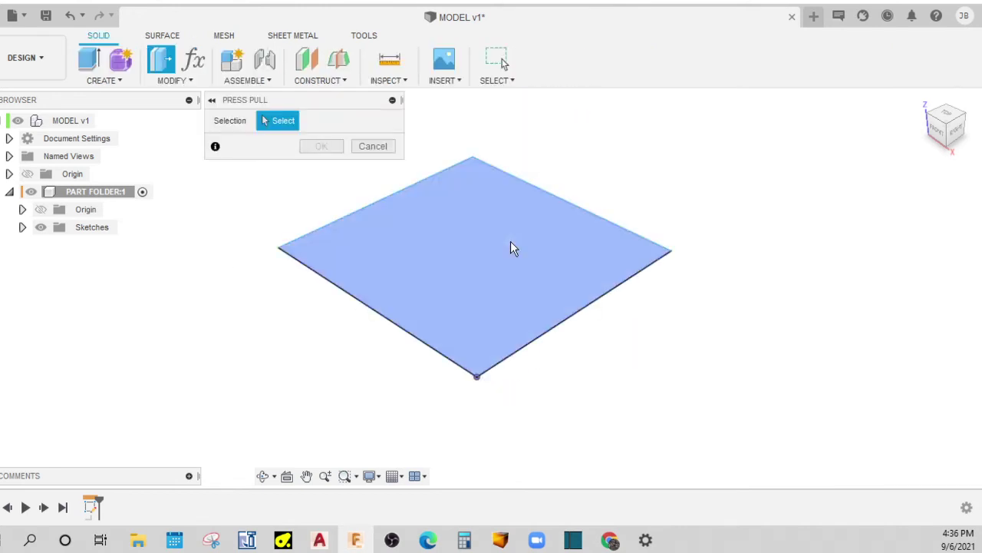
{"action": "left_click", "coordinate": [510, 241]}
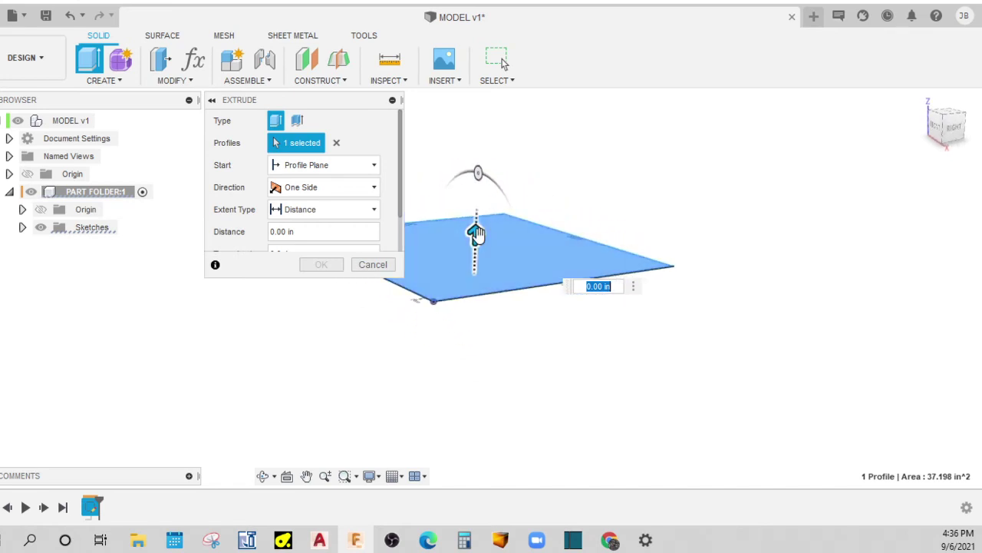
{"action": "left_click_drag", "start_coordinate": [474, 235], "coordinate": [474, 204]}
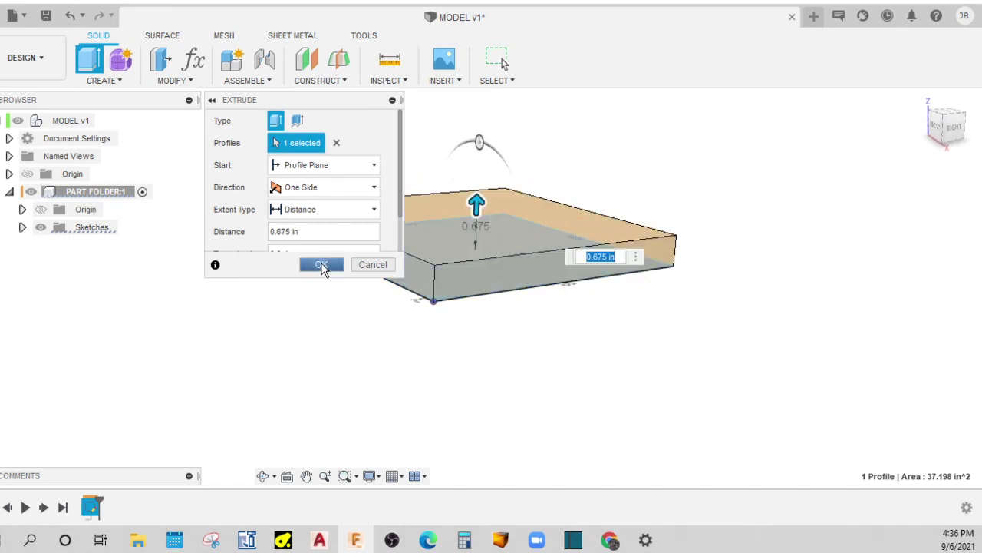
{"action": "left_click", "coordinate": [320, 264]}
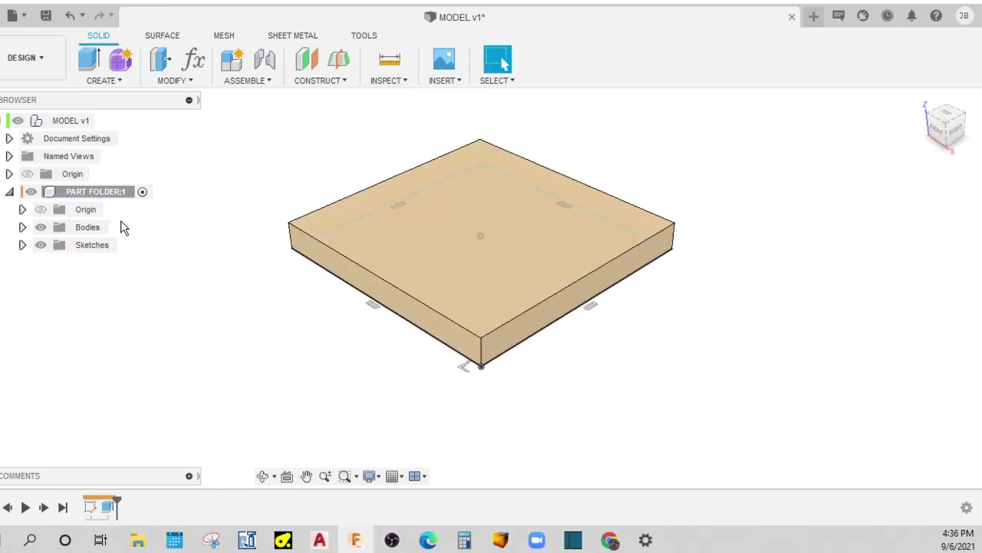
{"action": "left_click", "coordinate": [22, 227]}
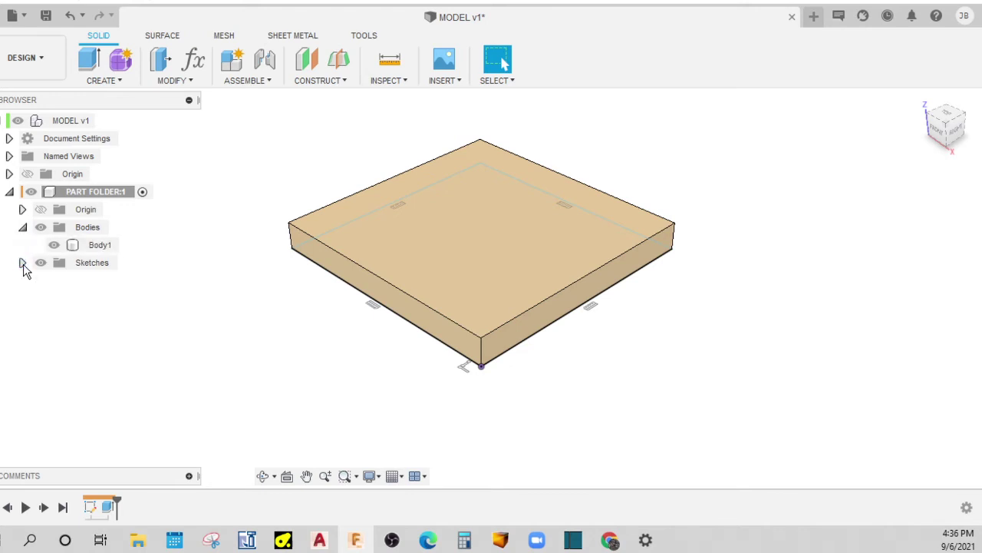
Rename Body1 in PART FOLDER:1 to PART1.
{"action": "left_click", "coordinate": [23, 262]}
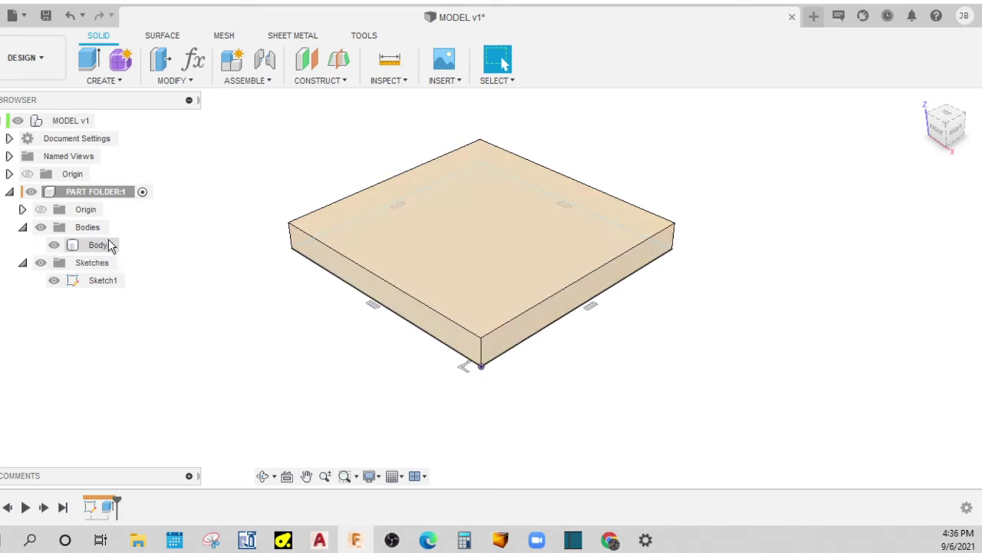
{"action": "left_click", "coordinate": [110, 244]}
{"action": "double_click", "coordinate": [109, 244]}
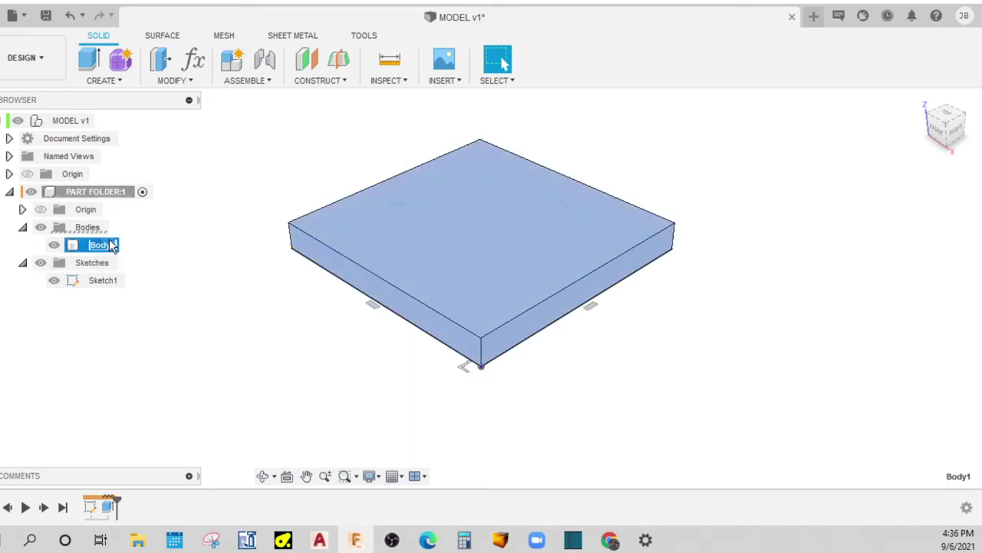
{"action": "type", "text": "PART1"}
{"action": "left_click", "coordinate": [178, 338]}
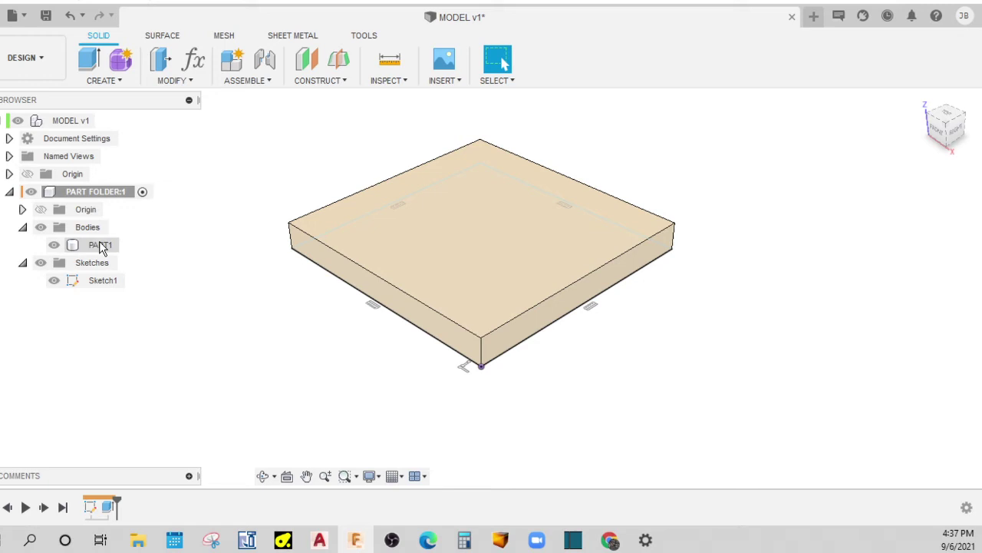
Create a second component named PART FOLDER2 and expand it in the browser.
{"action": "left_click", "coordinate": [9, 191]}
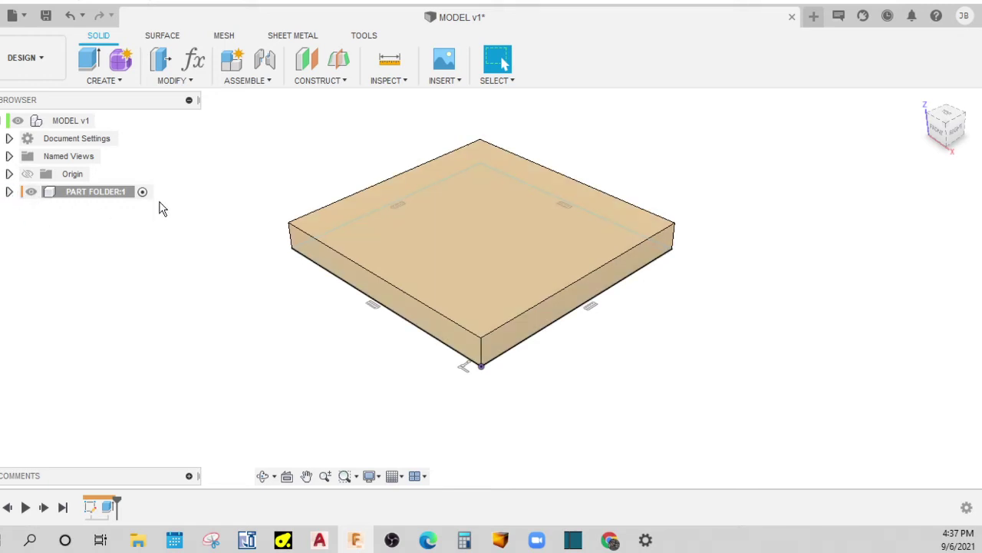
{"action": "key", "text": "s"}
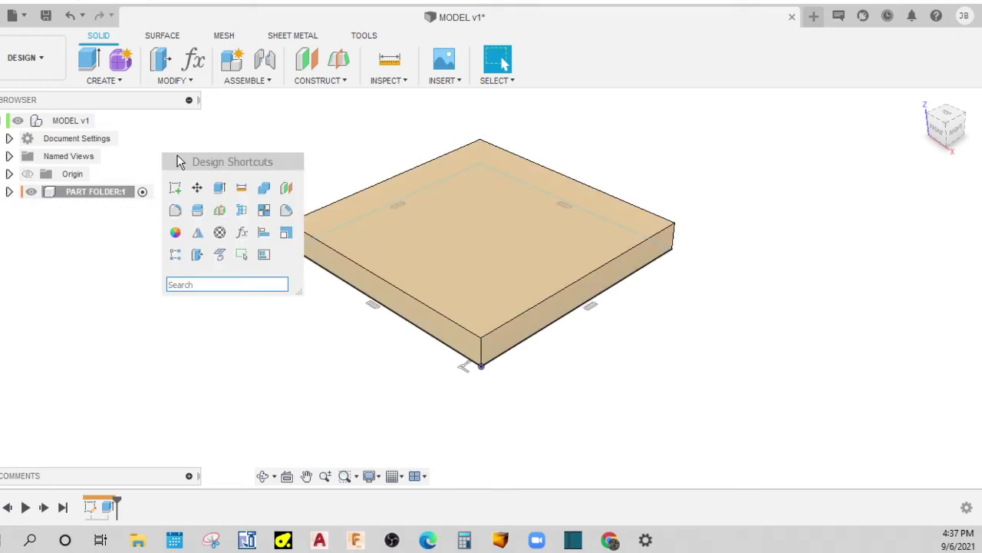
{"action": "right_click", "coordinate": [77, 122]}
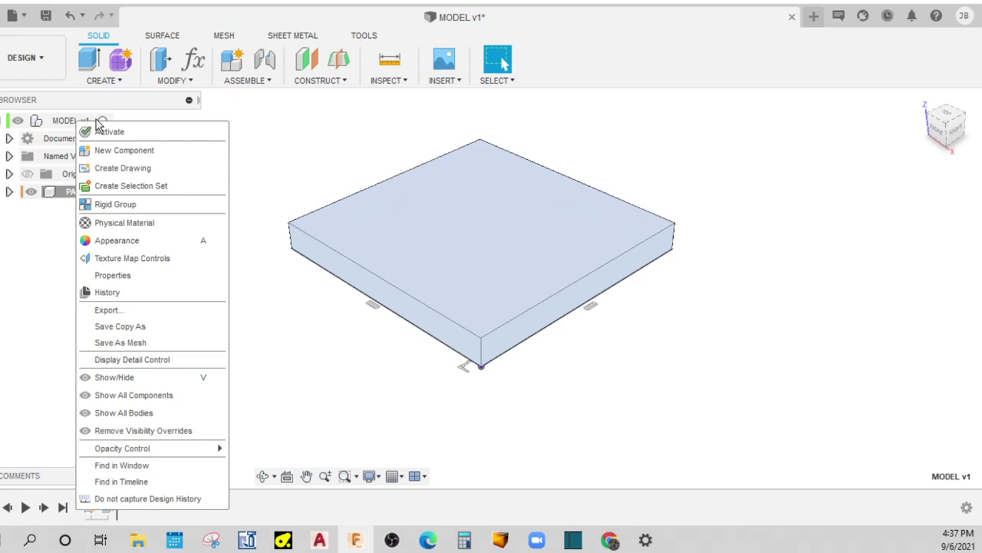
{"action": "left_click", "coordinate": [124, 150]}
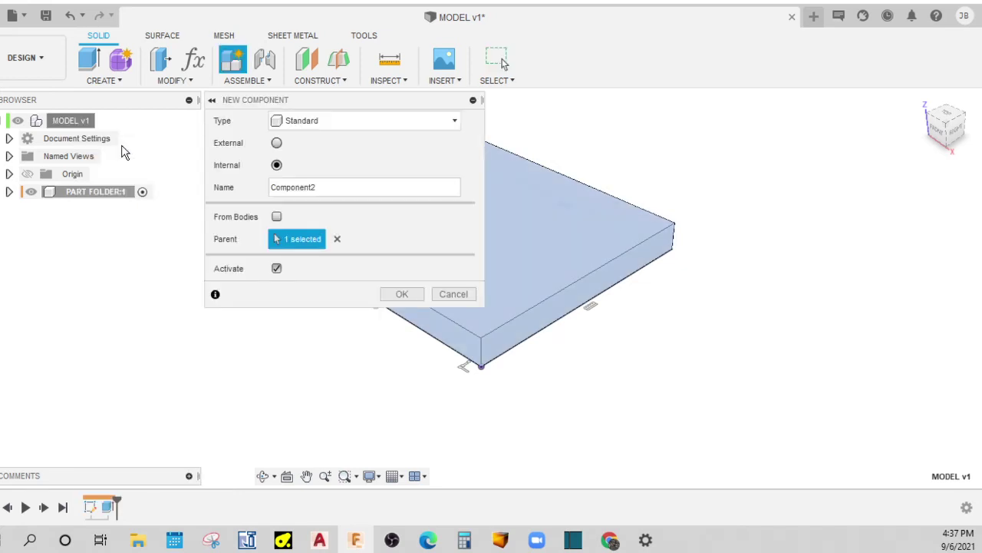
{"action": "left_click_drag", "start_coordinate": [316, 187], "coordinate": [244, 200]}
{"action": "type", "text": "PART FOLDER2"}
{"action": "left_click", "coordinate": [396, 303]}
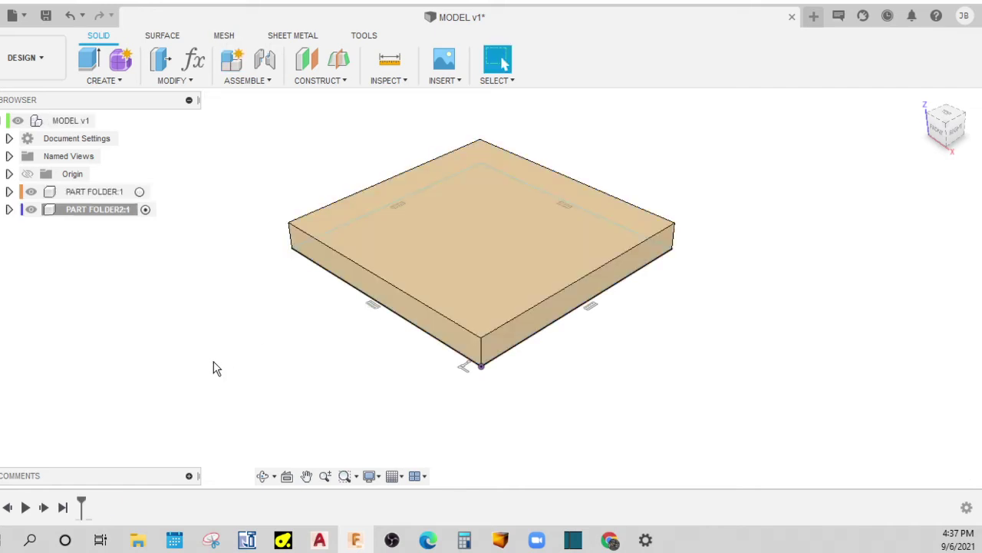
{"action": "left_click", "coordinate": [9, 210]}
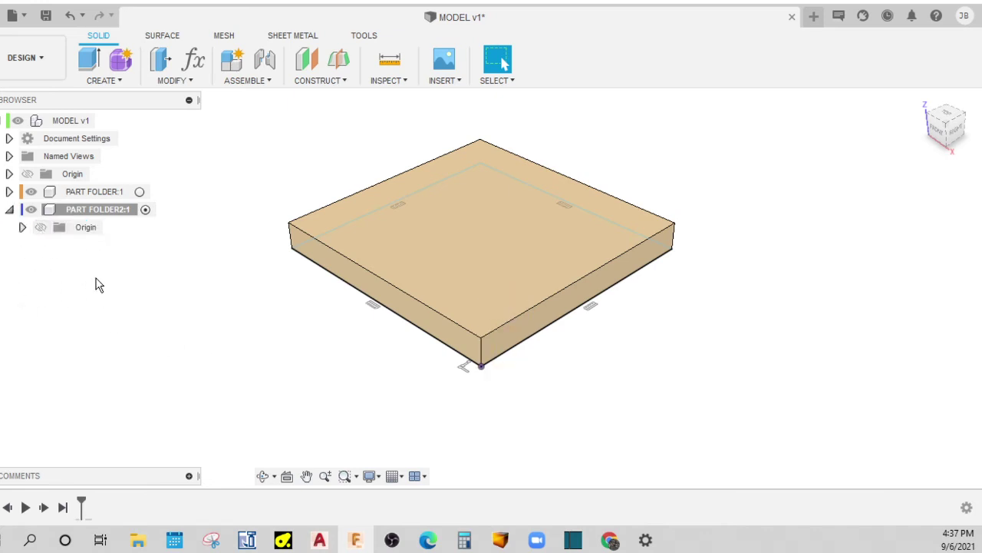
Sketch a long 2-point rectangle on an origin plane inside PART FOLDER2.
{"action": "key", "text": "s"}
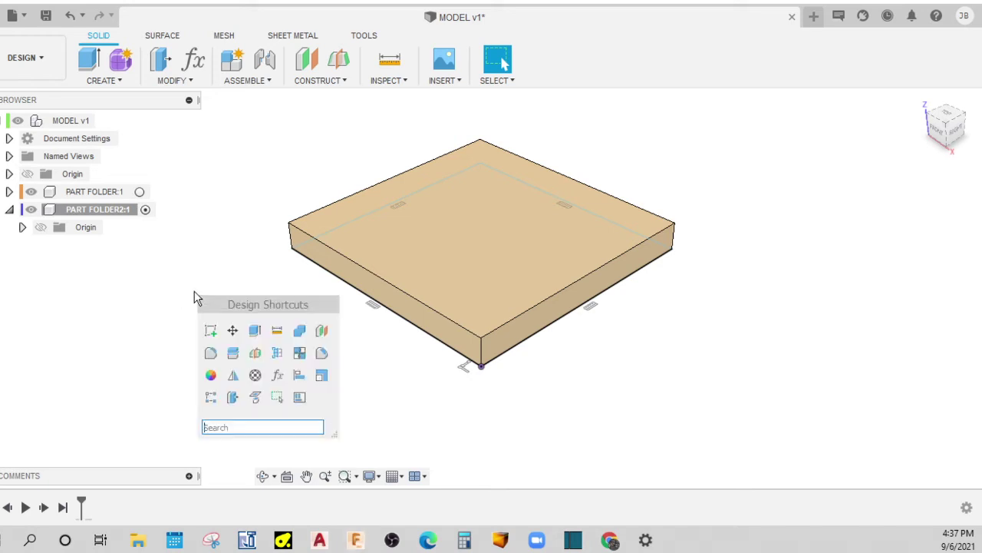
{"action": "left_click", "coordinate": [211, 330]}
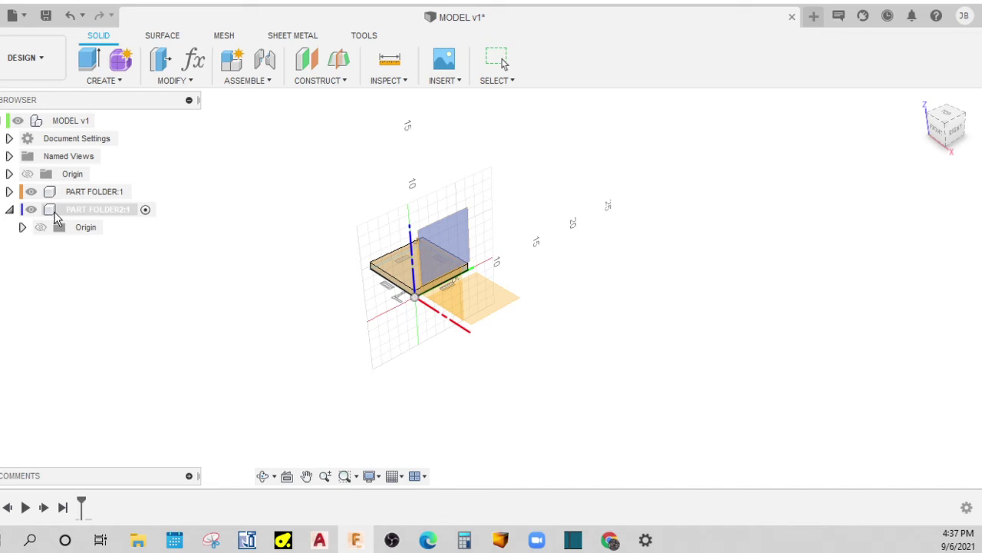
{"action": "left_click", "coordinate": [517, 318]}
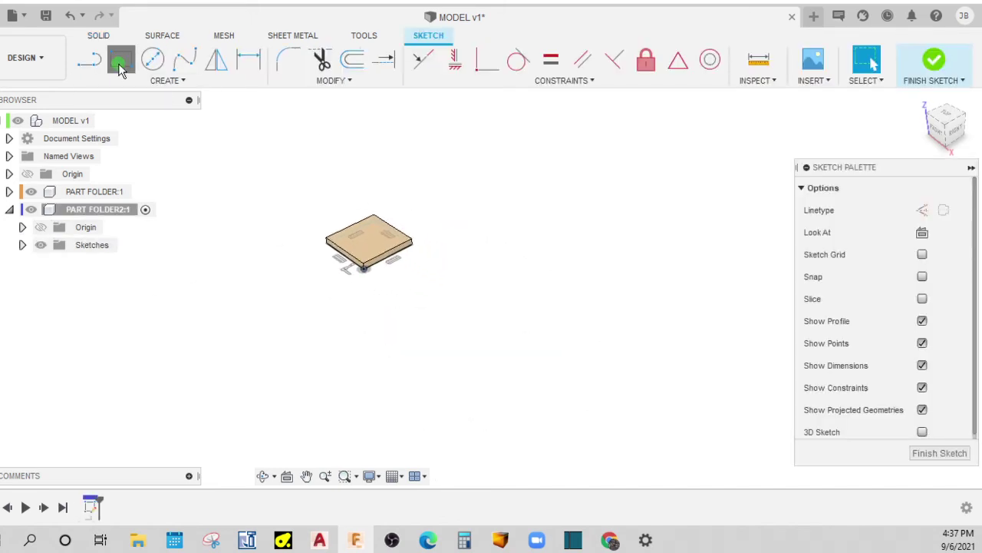
{"action": "left_click", "coordinate": [120, 62]}
{"action": "left_click", "coordinate": [479, 342]}
{"action": "left_click", "coordinate": [599, 200]}
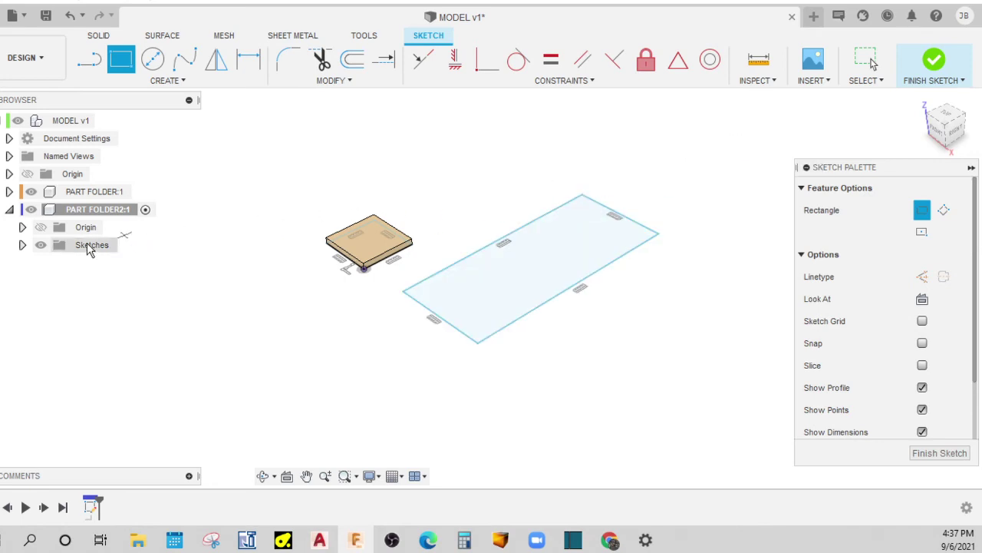
{"action": "left_click", "coordinate": [22, 244]}
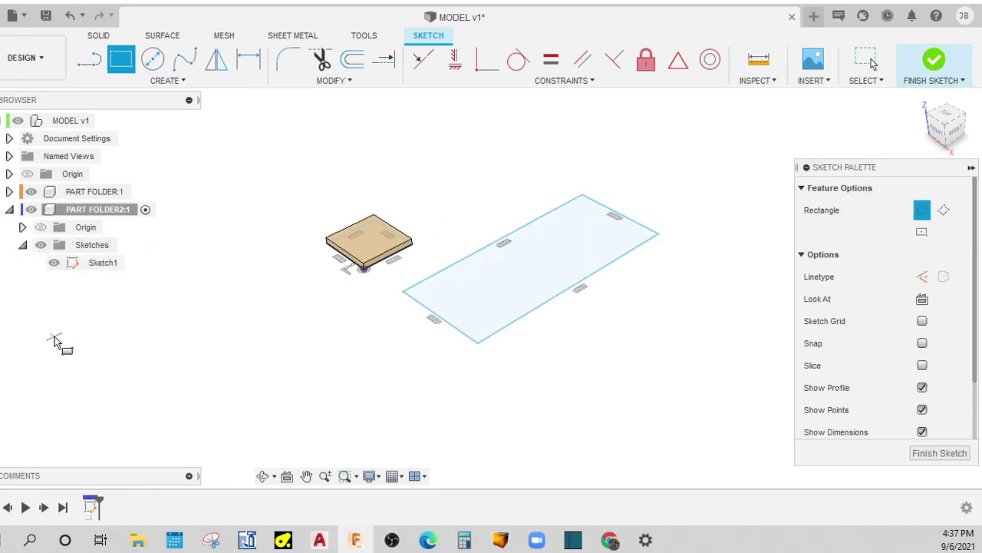
Press Pull the rectangle 1.967 in into Body1 and begin renaming it.
{"action": "right_click", "coordinate": [566, 162]}
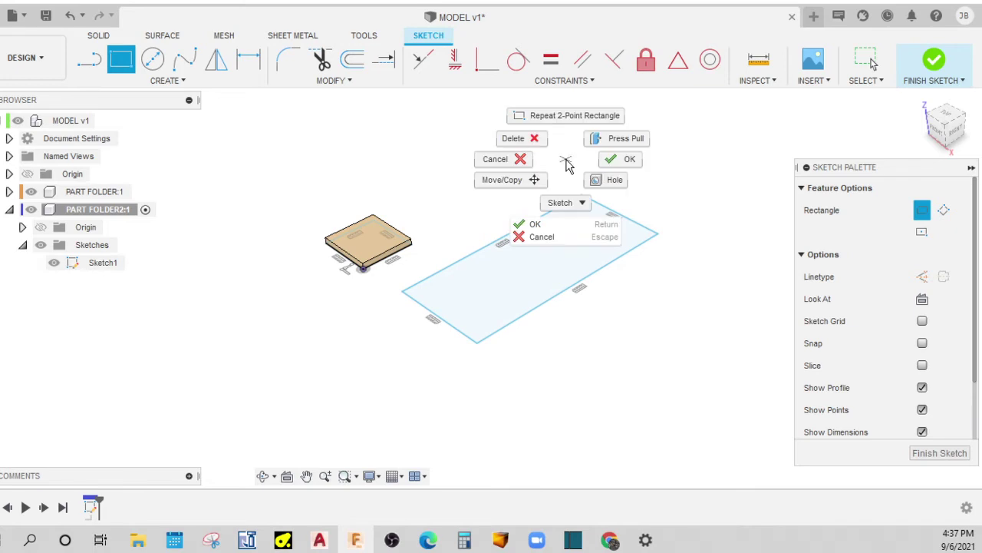
{"action": "left_click", "coordinate": [598, 152]}
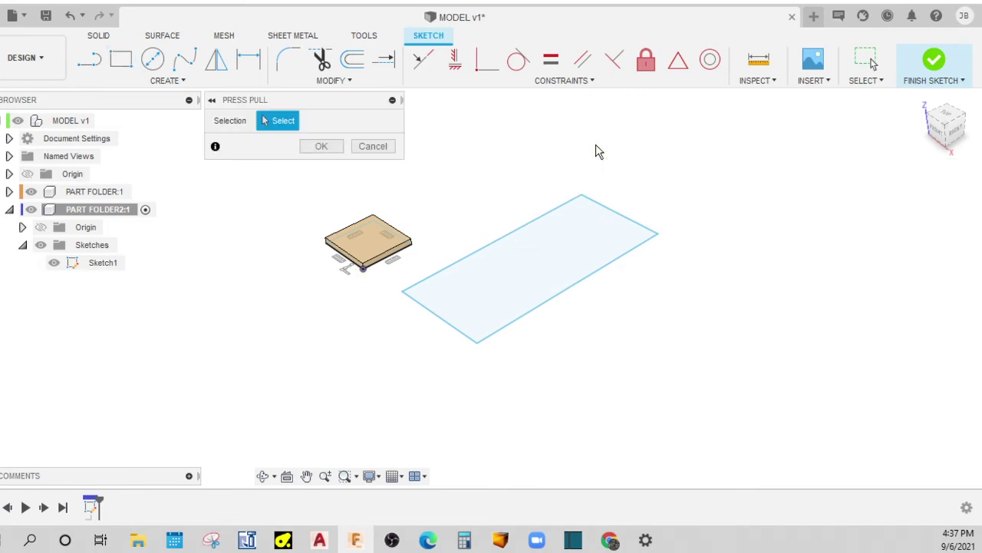
{"action": "left_click", "coordinate": [540, 249]}
{"action": "left_click_drag", "start_coordinate": [533, 249], "coordinate": [534, 231]}
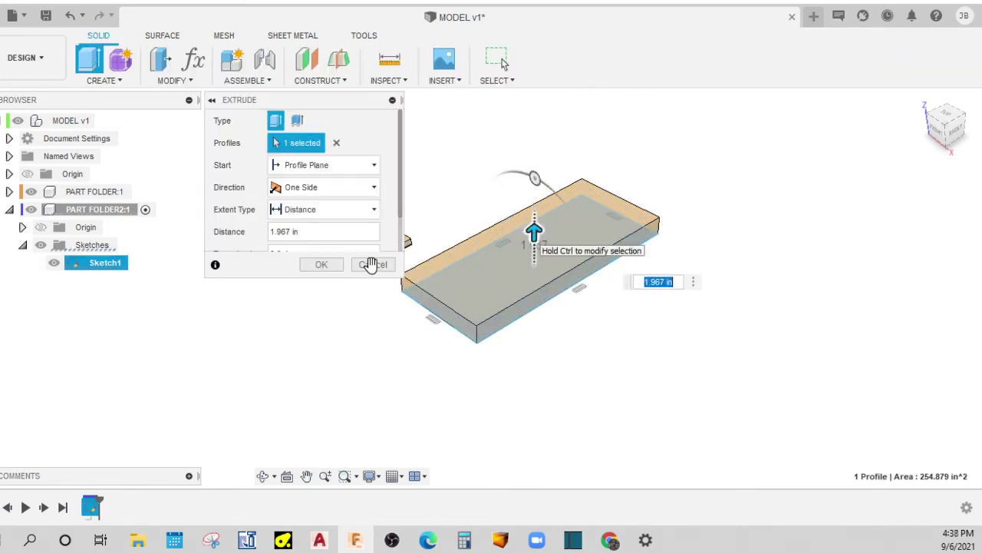
{"action": "left_click", "coordinate": [321, 265]}
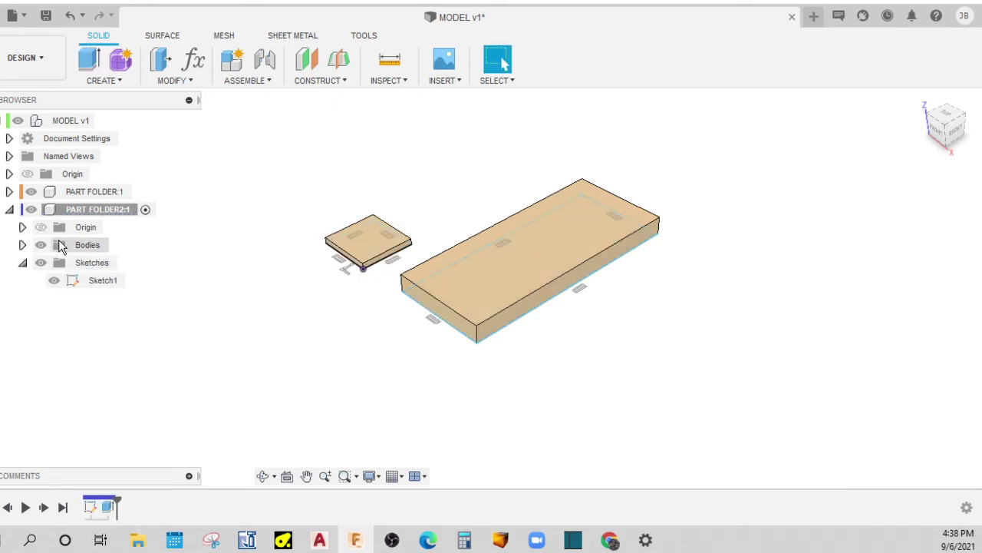
{"action": "left_click", "coordinate": [23, 244]}
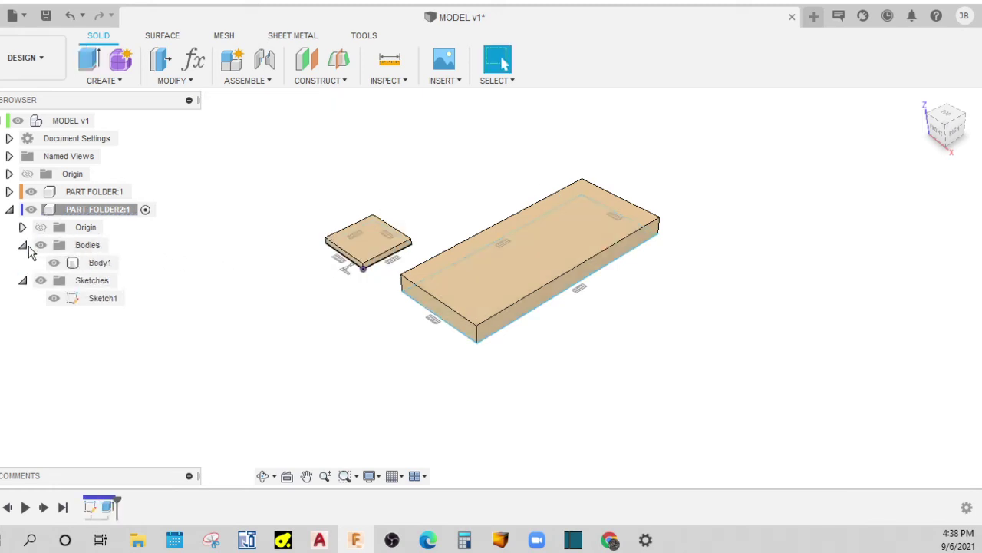
{"action": "double_click", "coordinate": [103, 262]}
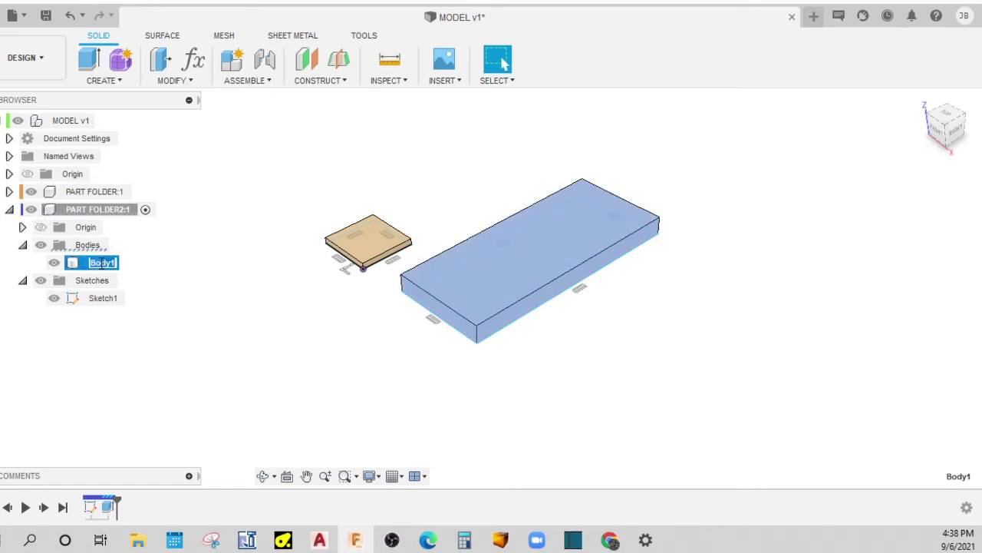
Name the long box PART2, then compare and collapse both part folders.
{"action": "type", "text": "PART2"}
{"action": "key", "text": "Return"}
{"action": "left_click", "coordinate": [147, 377]}
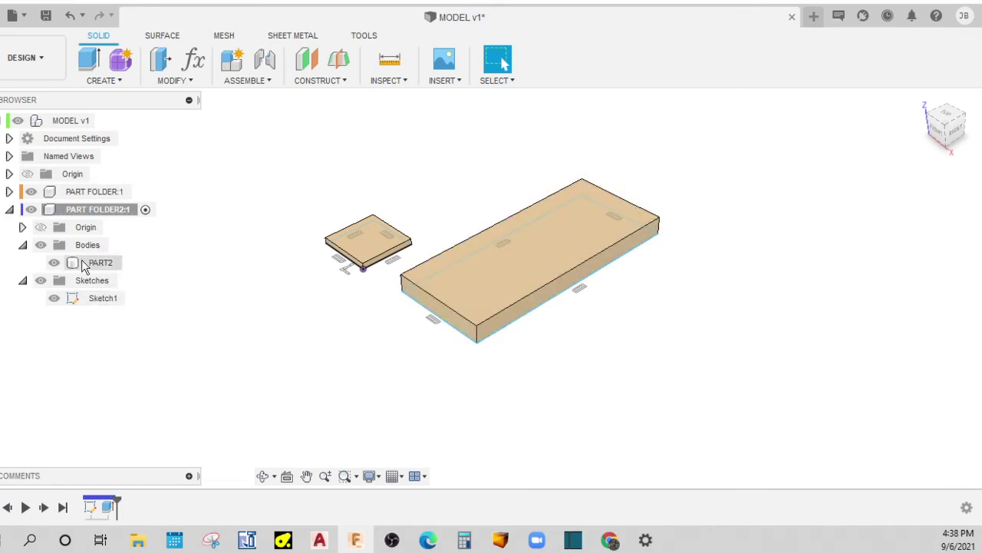
{"action": "left_click", "coordinate": [10, 191]}
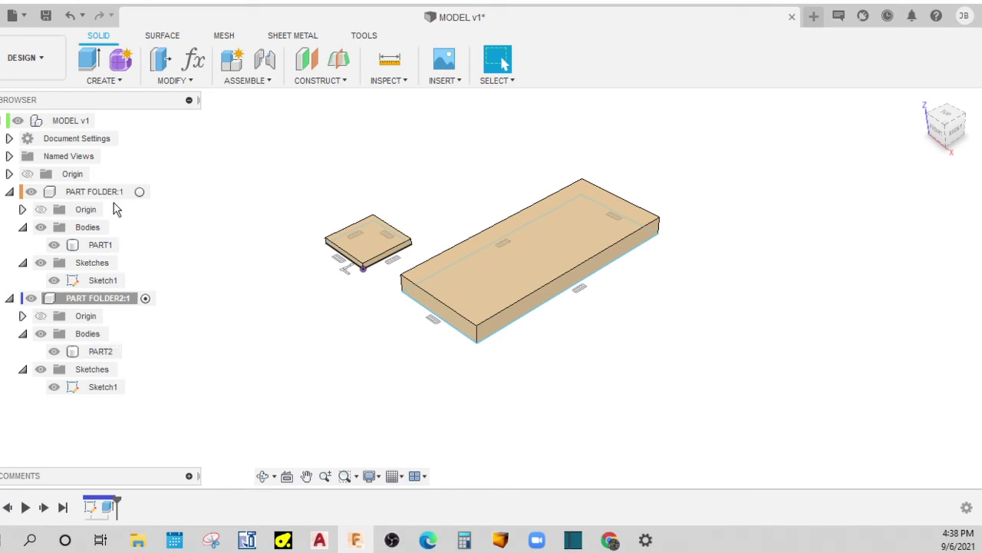
{"action": "left_click", "coordinate": [10, 191]}
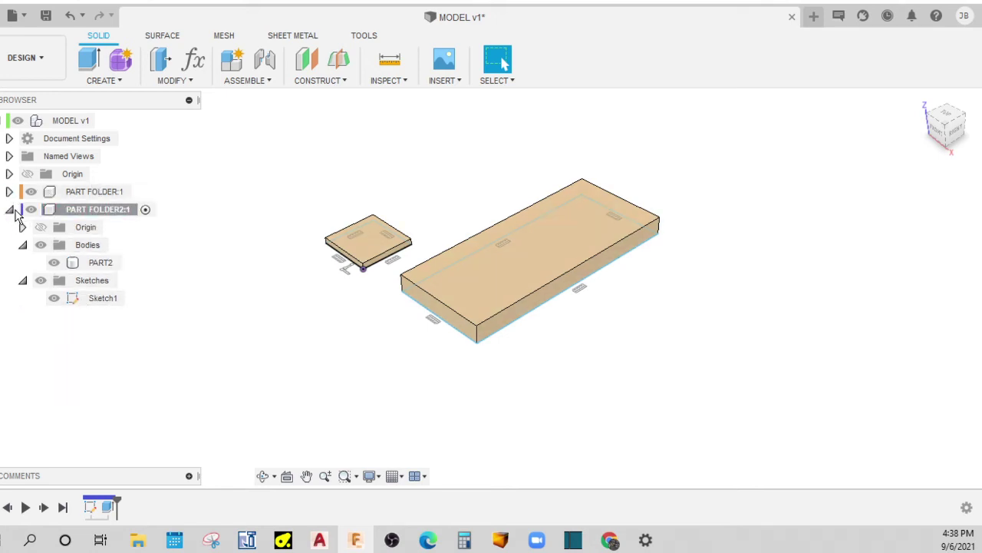
{"action": "left_click", "coordinate": [10, 209]}
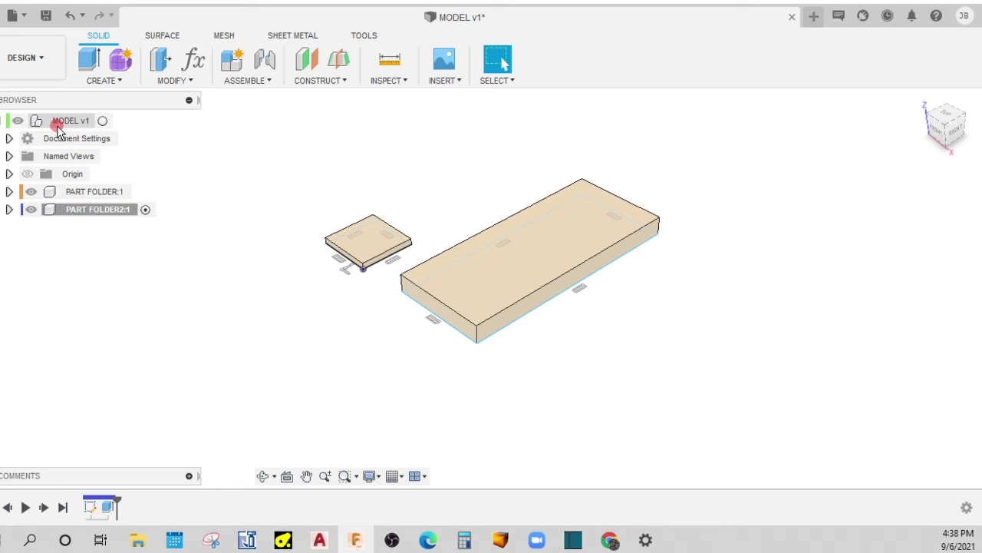
Add a third component named ASSEMBLY FOLDER, replacing the default Component3.
{"action": "right_click", "coordinate": [58, 128]}
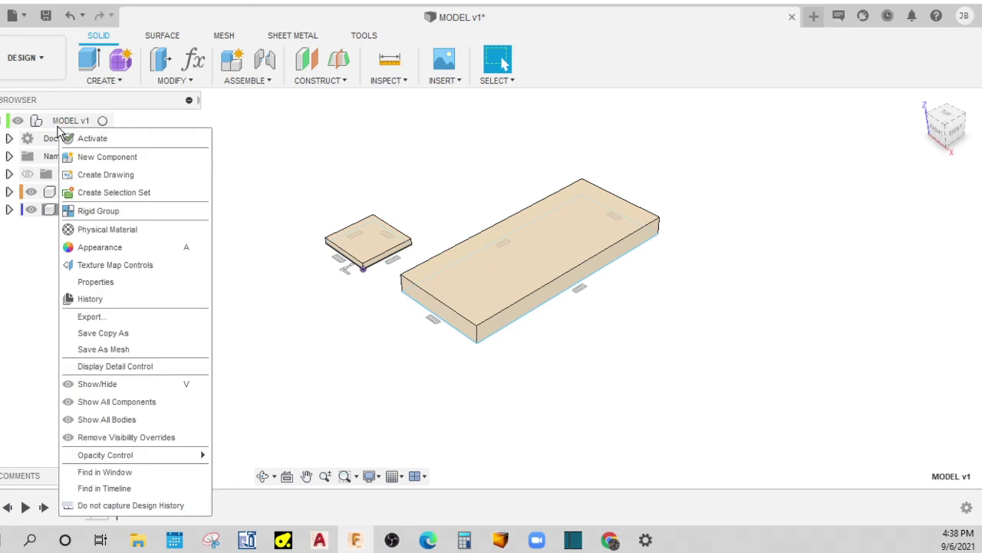
{"action": "left_click", "coordinate": [114, 157]}
{"action": "left_click_drag", "start_coordinate": [399, 184], "coordinate": [232, 187]}
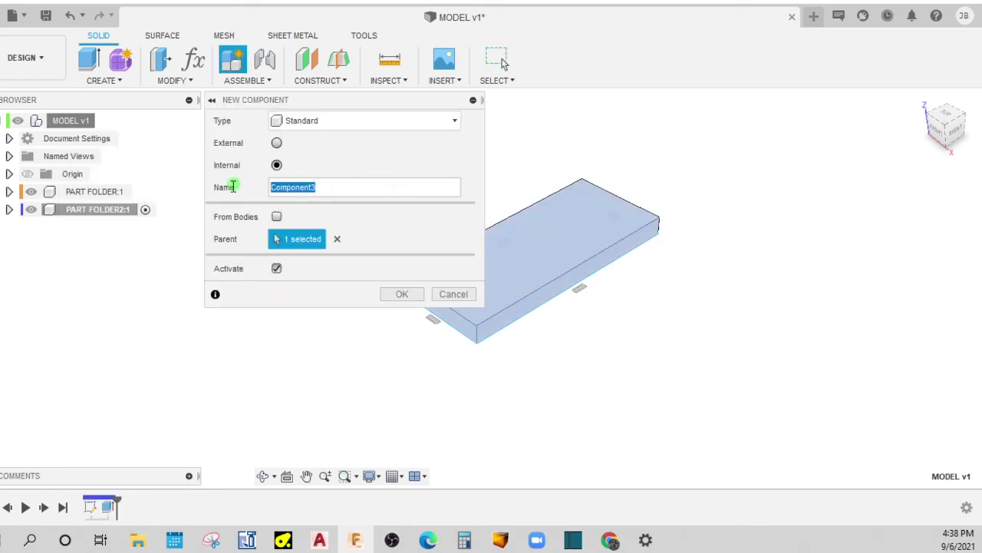
{"action": "type", "text": "ASSEMBLY FOLDER"}
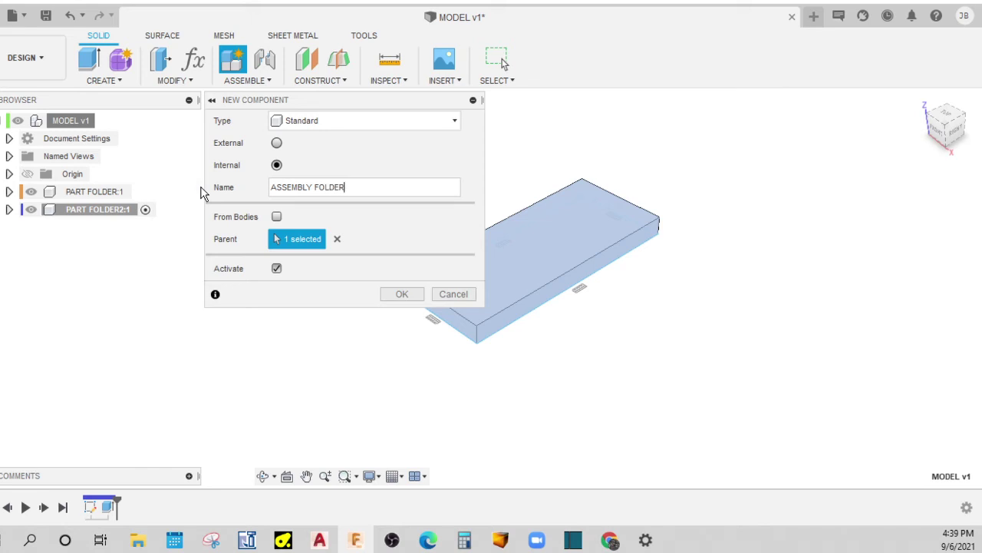
{"action": "left_click", "coordinate": [402, 294]}
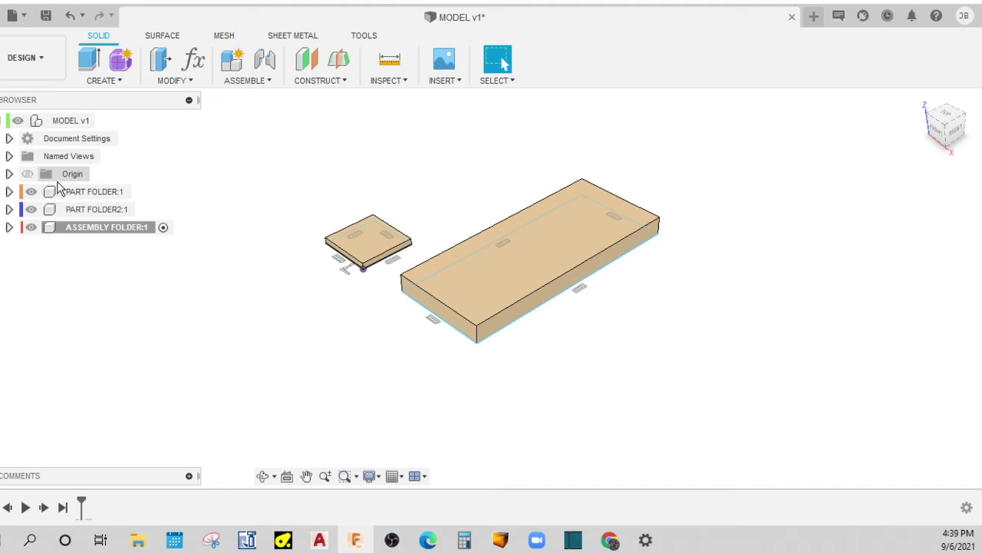
Drag PART FOLDER:1 and PART FOLDER2:1 together into ASSEMBLY FOLDER:1.
{"action": "left_click", "coordinate": [50, 233]}
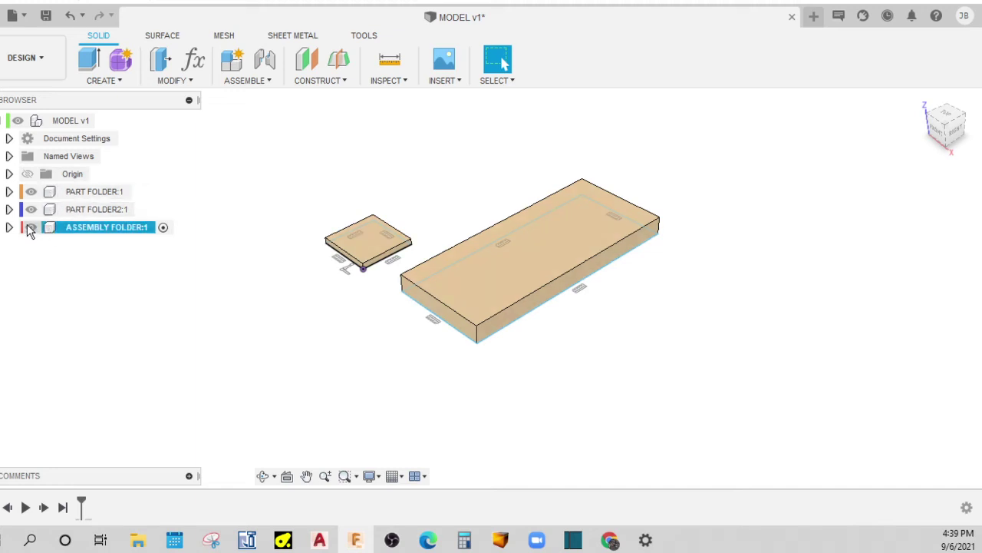
{"action": "left_click", "coordinate": [9, 227]}
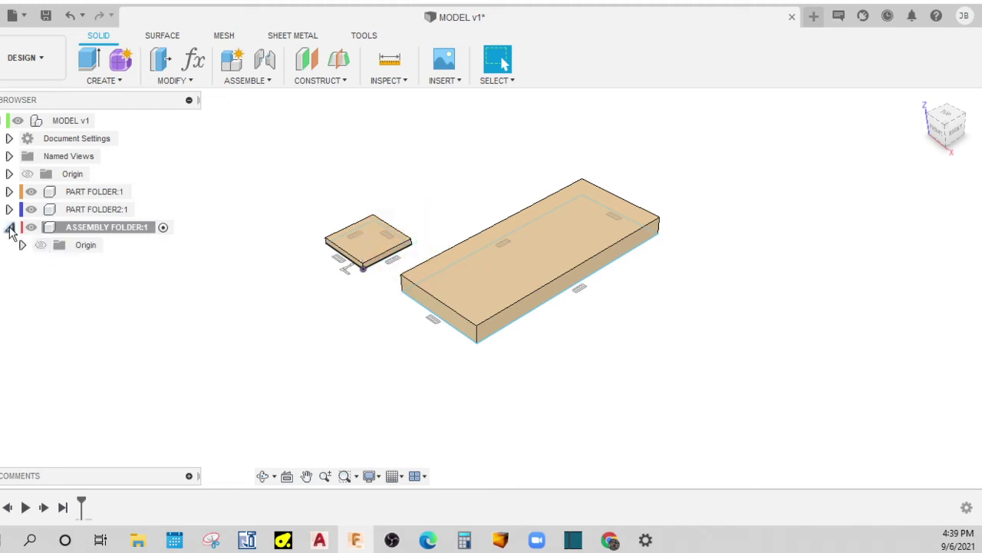
{"action": "left_click", "coordinate": [9, 228]}
{"action": "left_click", "coordinate": [80, 192]}
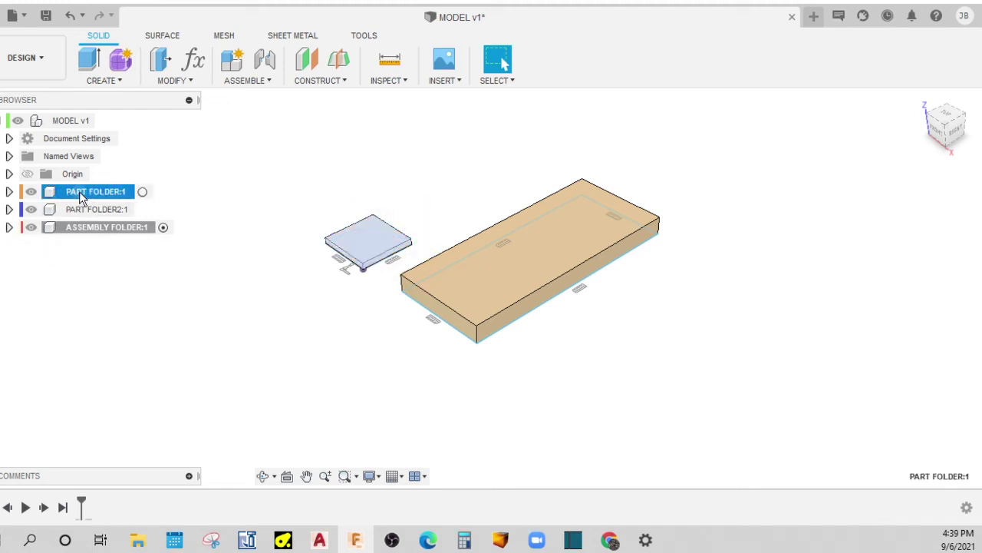
{"action": "left_click", "coordinate": [80, 209], "text": "ctrl"}
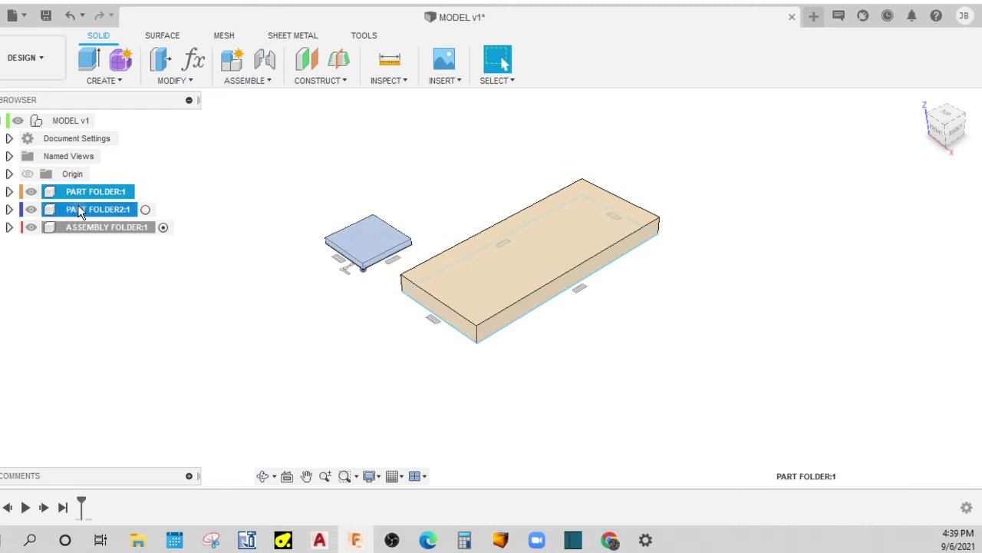
{"action": "left_click_drag", "start_coordinate": [106, 208], "coordinate": [128, 230]}
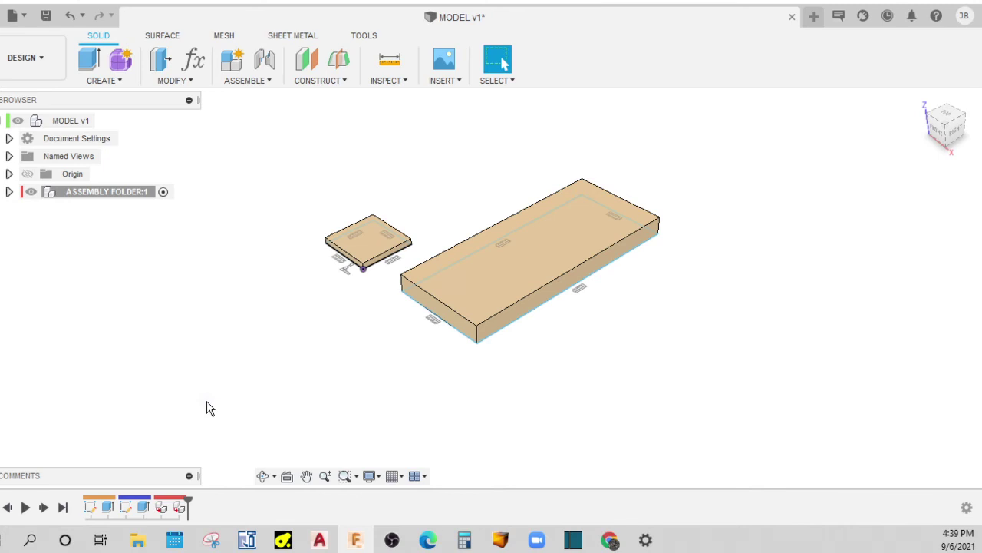
{"action": "left_click_drag", "start_coordinate": [50, 198], "coordinate": [49, 203]}
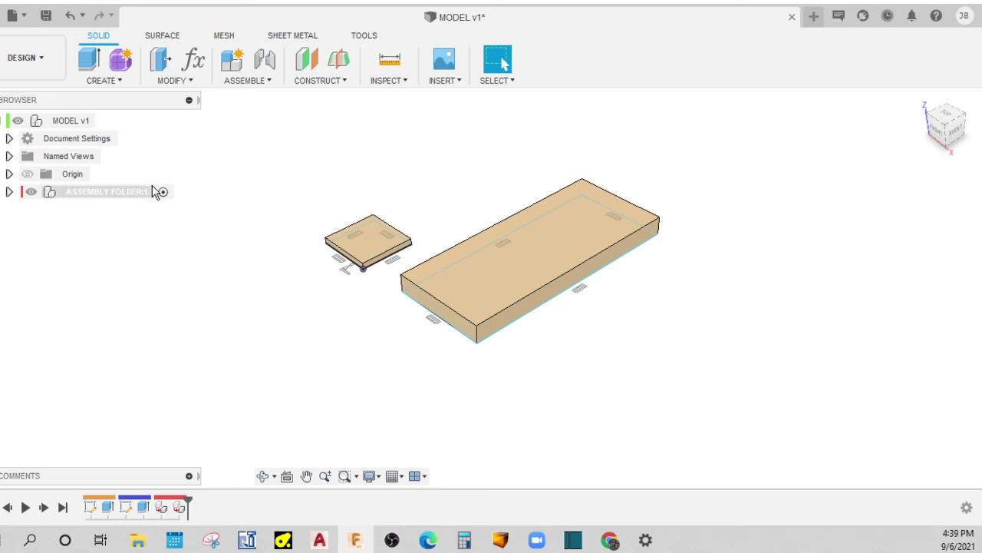
{"action": "left_click", "coordinate": [67, 191]}
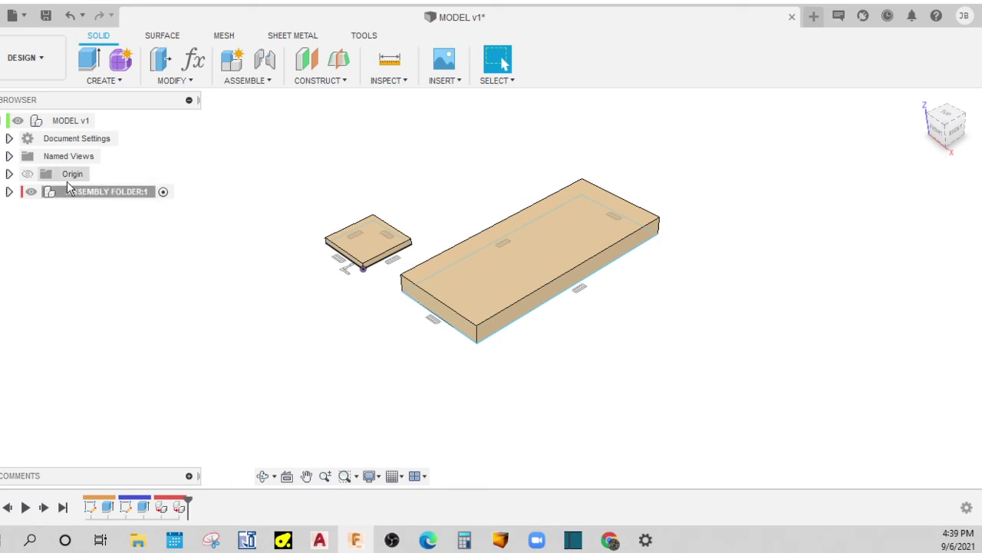
{"action": "left_click", "coordinate": [9, 192]}
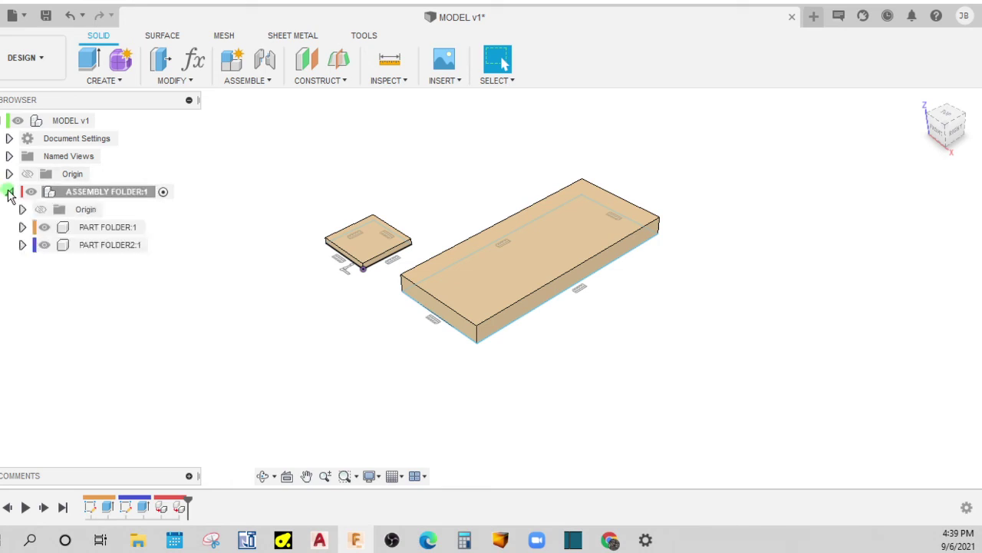
{"action": "left_click", "coordinate": [8, 192]}
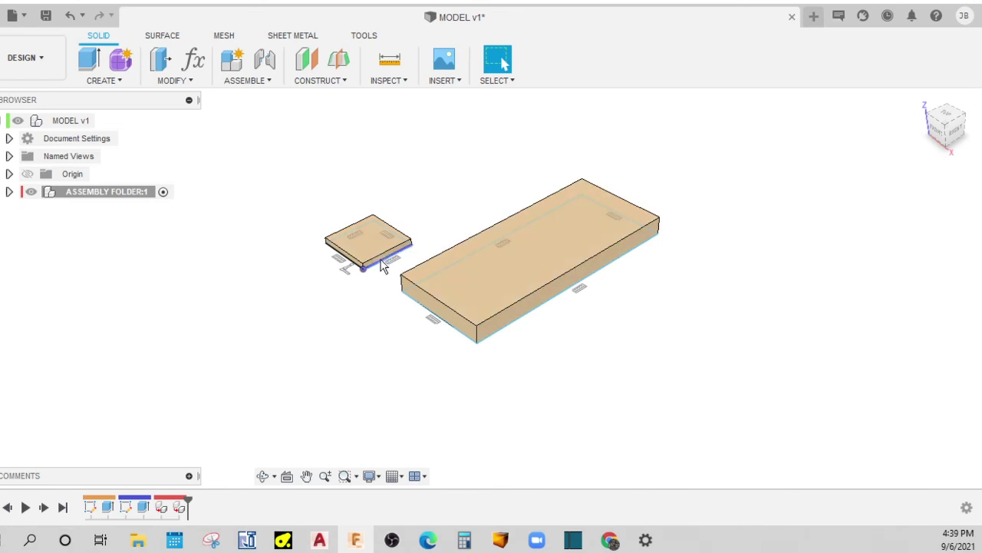
{"action": "left_click", "coordinate": [9, 192]}
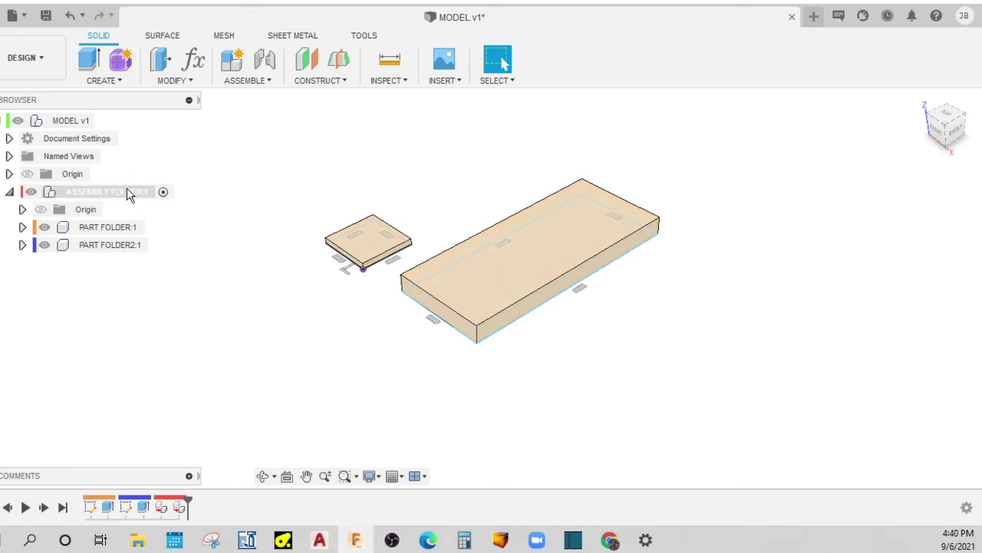
{"action": "left_click", "coordinate": [9, 192]}
{"action": "left_click", "coordinate": [9, 192]}
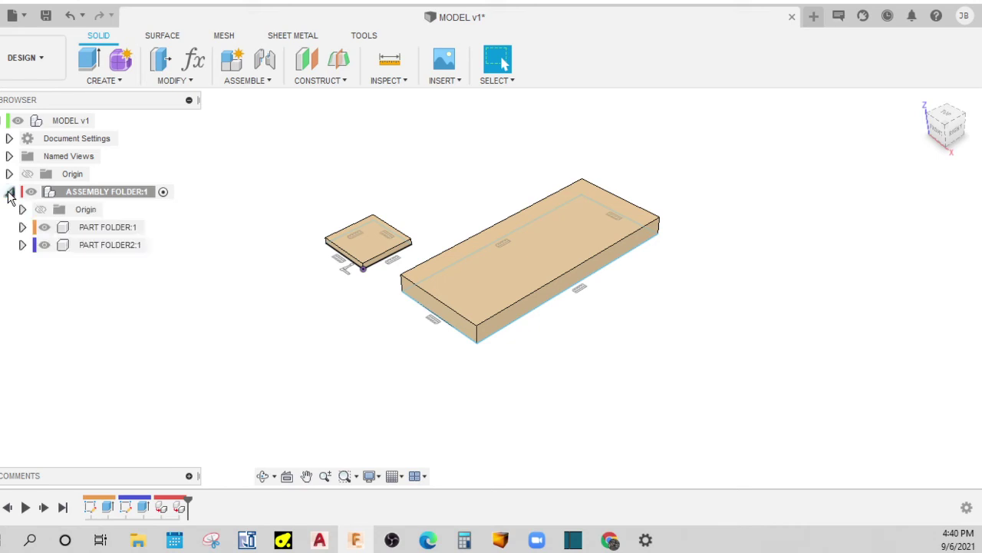
Create a drawing of PART FOLDER:1 and PART FOLDER2:1 on a B-size ASME sheet.
{"action": "left_click", "coordinate": [122, 231]}
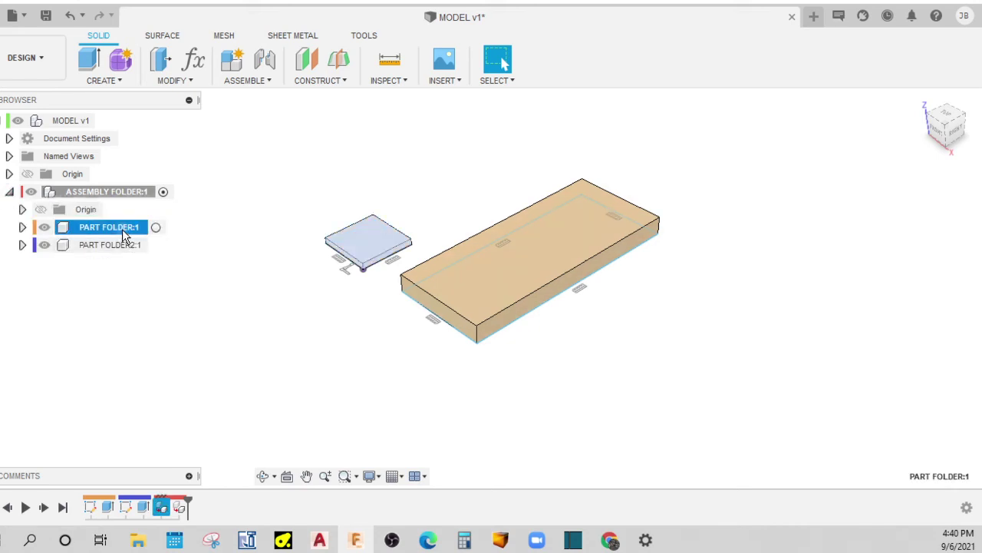
{"action": "left_click", "coordinate": [102, 245], "text": "ctrl"}
{"action": "right_click", "coordinate": [102, 247]}
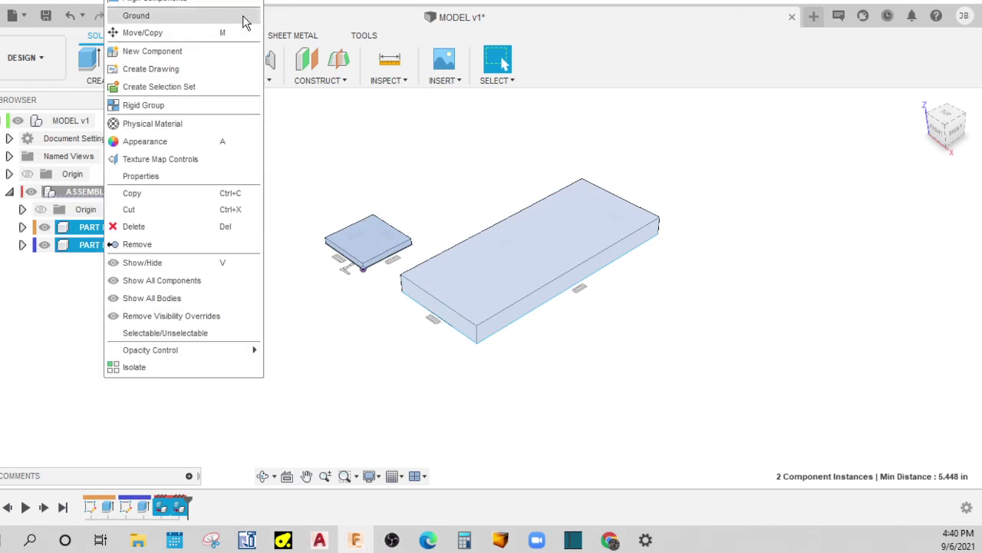
{"action": "left_click", "coordinate": [184, 69]}
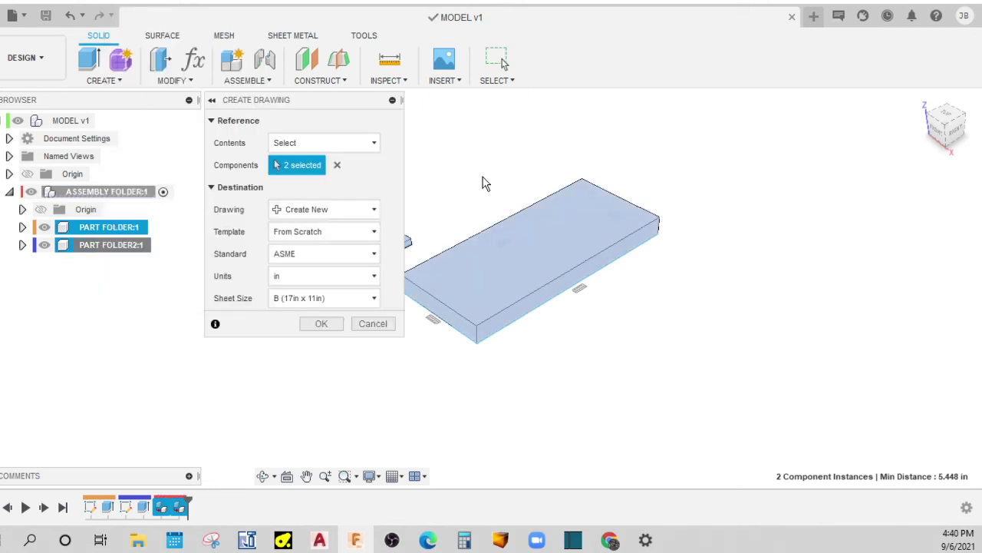
{"action": "left_click", "coordinate": [321, 323]}
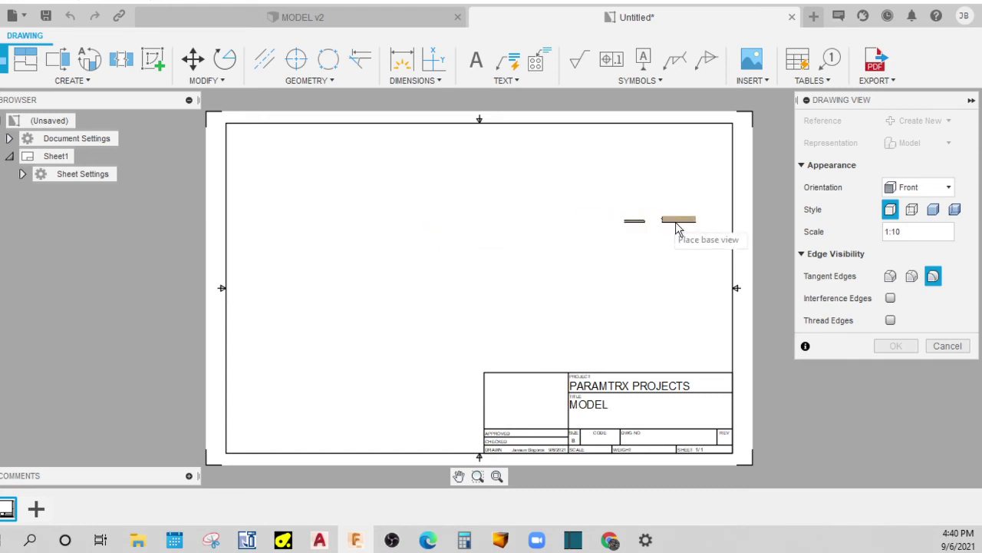
Place a shaded 1:10 top base view of both parts, with a parts list table above it.
{"action": "left_click", "coordinate": [491, 234]}
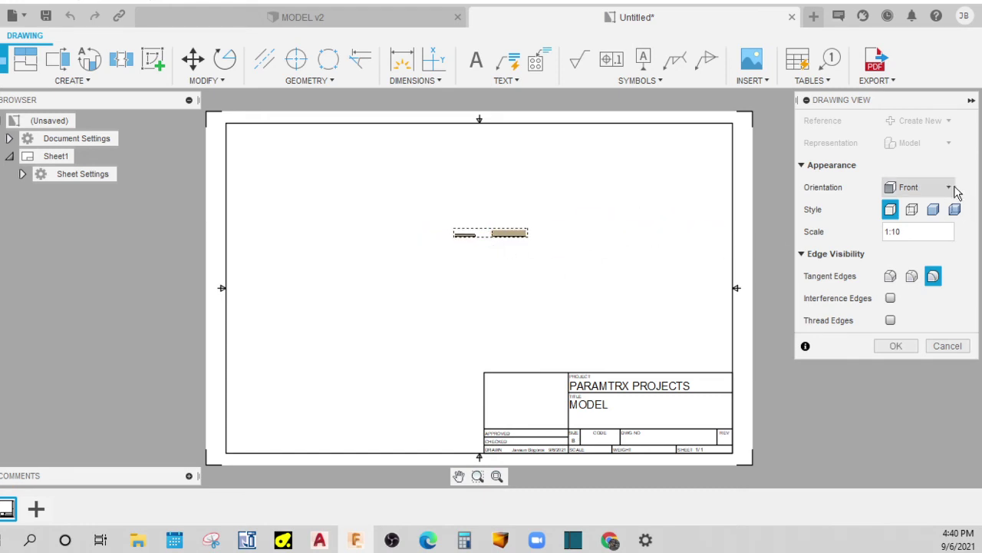
{"action": "left_click", "coordinate": [921, 187]}
{"action": "left_click", "coordinate": [921, 204]}
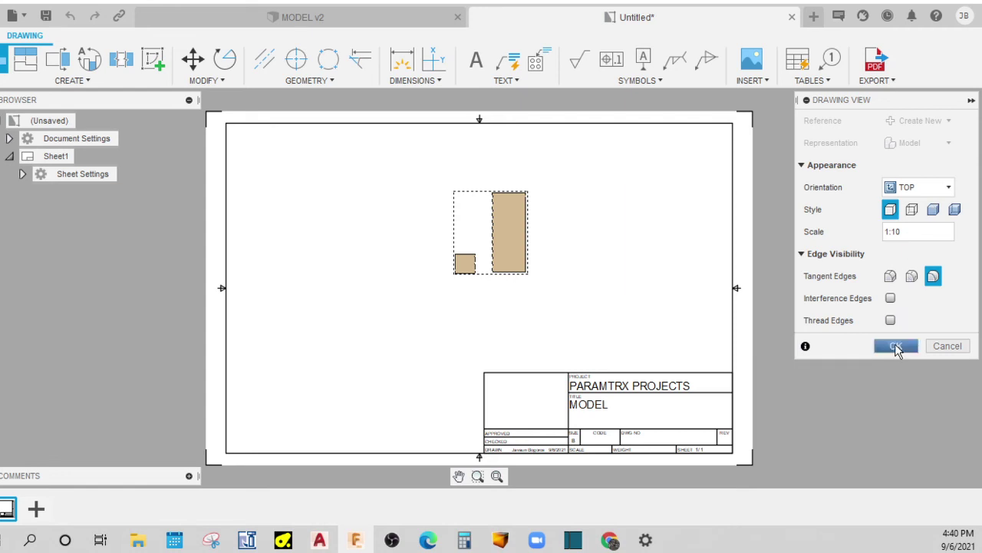
{"action": "left_click", "coordinate": [934, 211]}
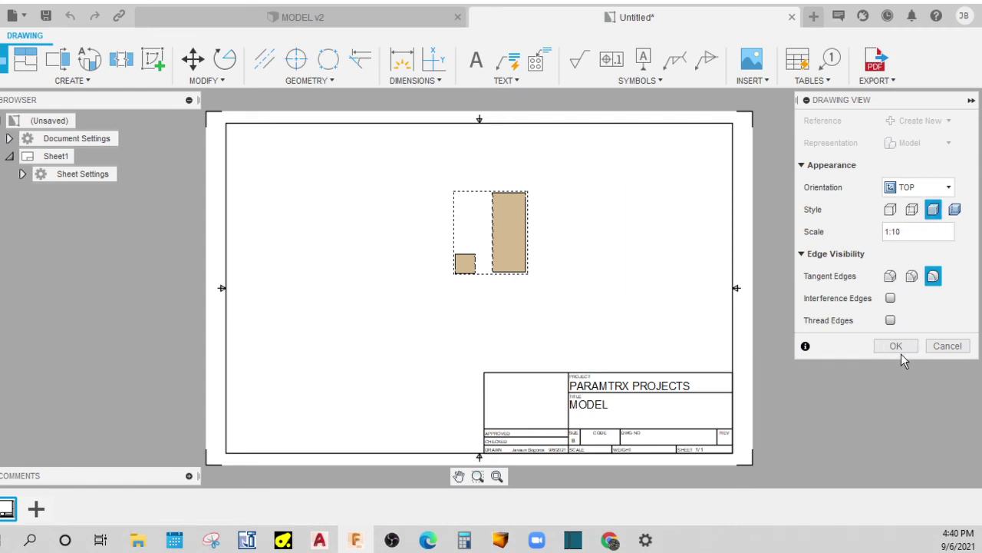
{"action": "left_click", "coordinate": [896, 347]}
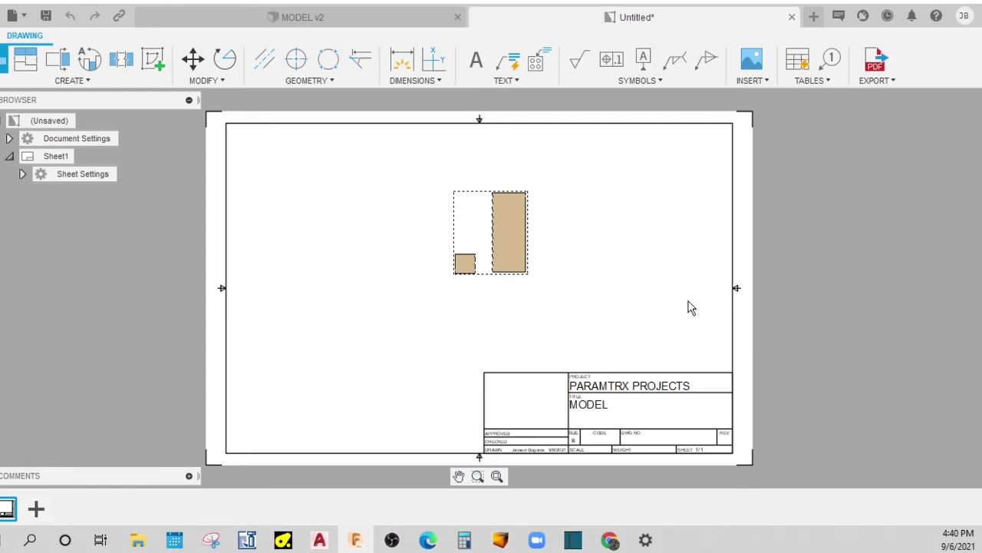
{"action": "left_click", "coordinate": [798, 58]}
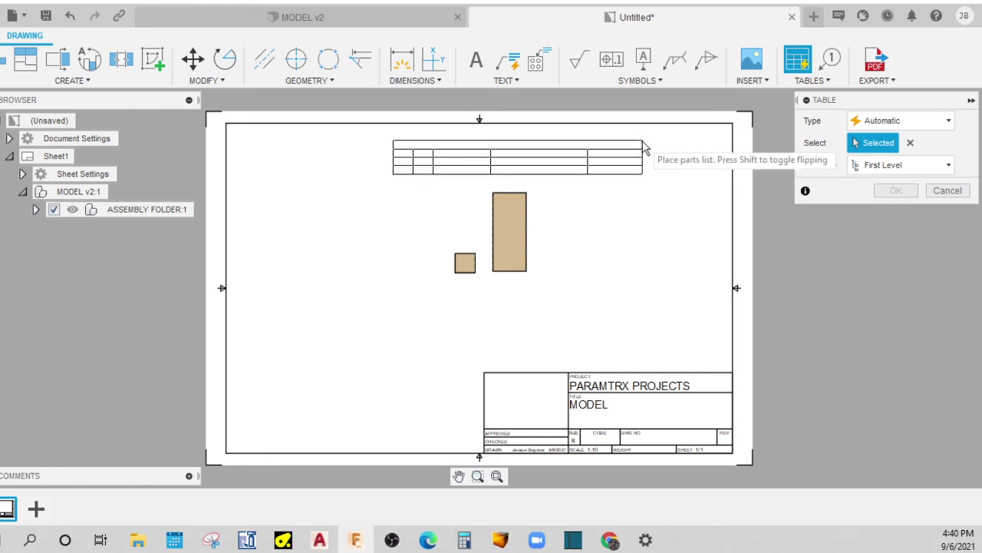
{"action": "left_click", "coordinate": [644, 148]}
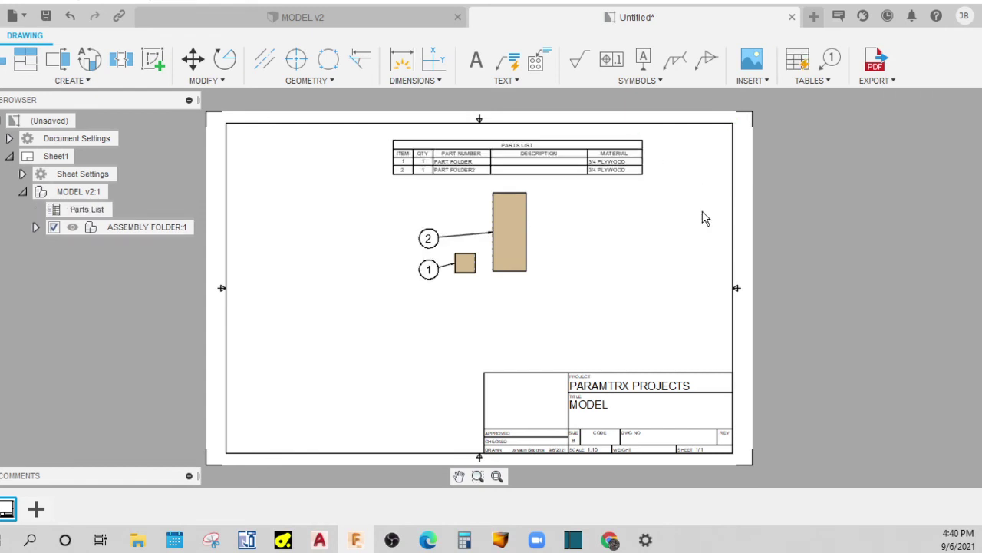
Add a Part Name column to the parts list and remove Part Number, Description and Material.
{"action": "scroll", "coordinate": [489, 153], "scroll_direction": "up", "scroll_amount": 3}
{"action": "double_click", "coordinate": [493, 164]}
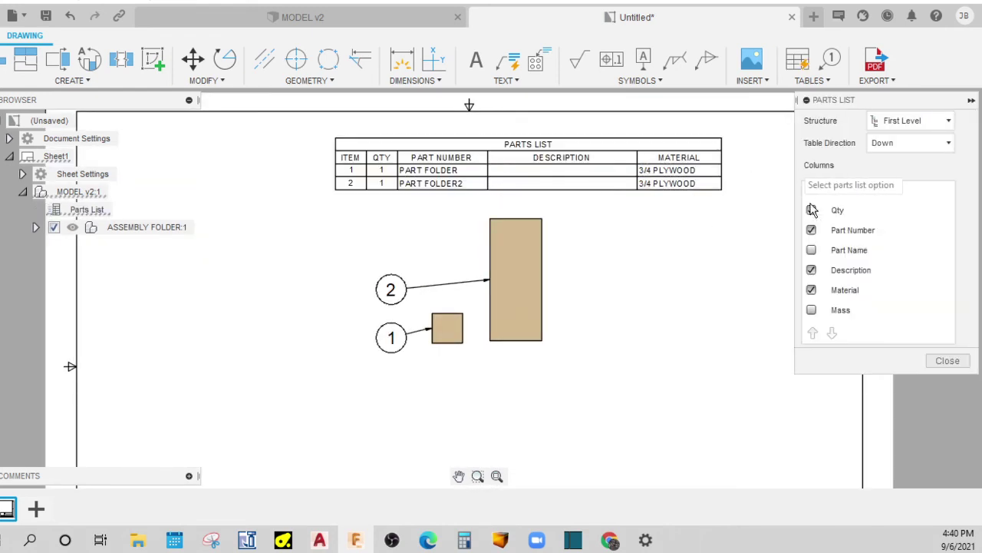
{"action": "left_click", "coordinate": [812, 250]}
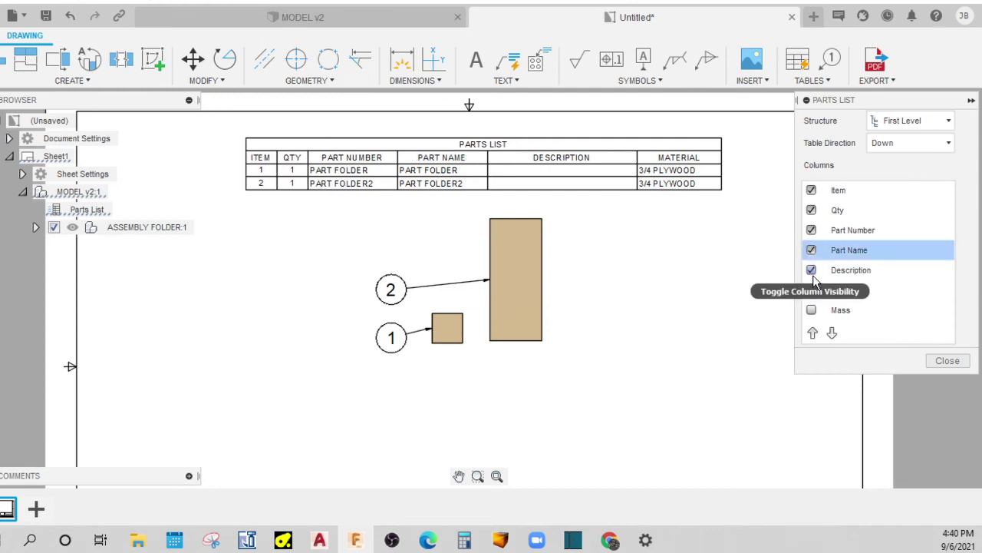
{"action": "left_click", "coordinate": [811, 229]}
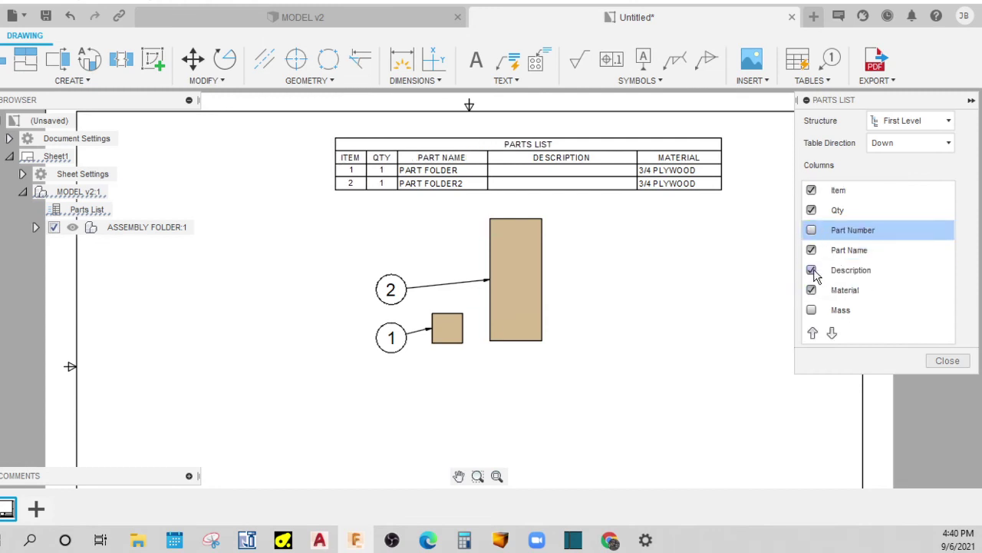
{"action": "left_click", "coordinate": [811, 271]}
{"action": "left_click", "coordinate": [811, 290]}
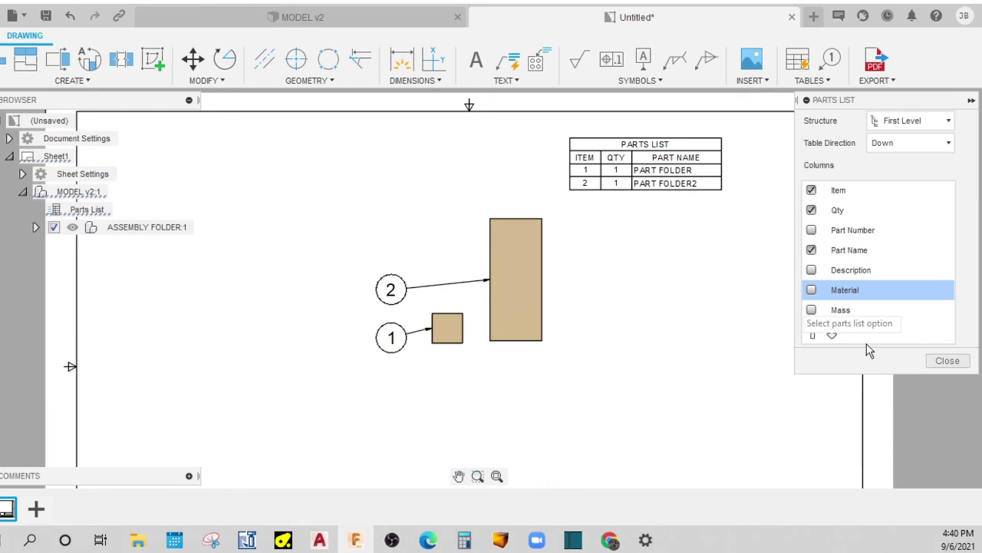
{"action": "left_click", "coordinate": [947, 361]}
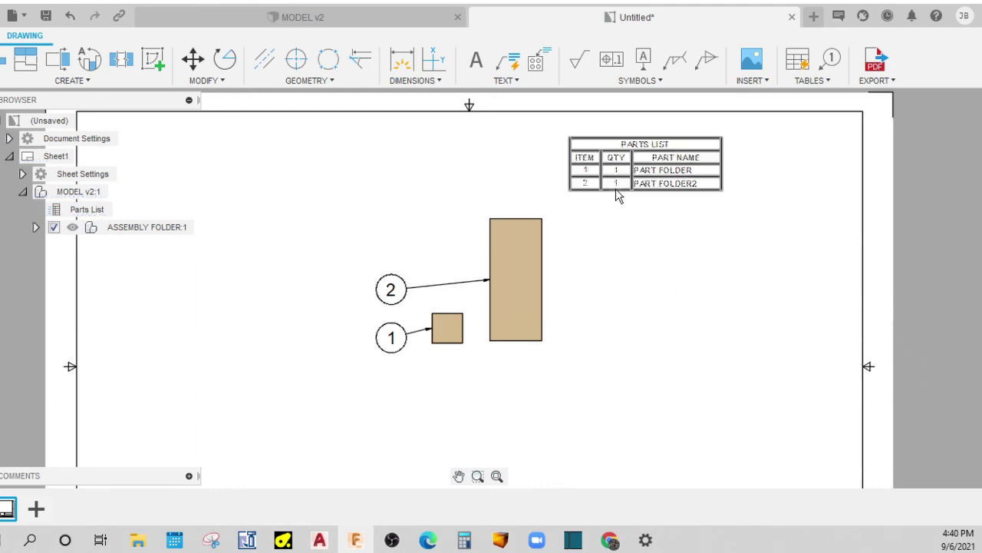
{"action": "scroll", "coordinate": [615, 188], "scroll_direction": "up", "scroll_amount": 2}
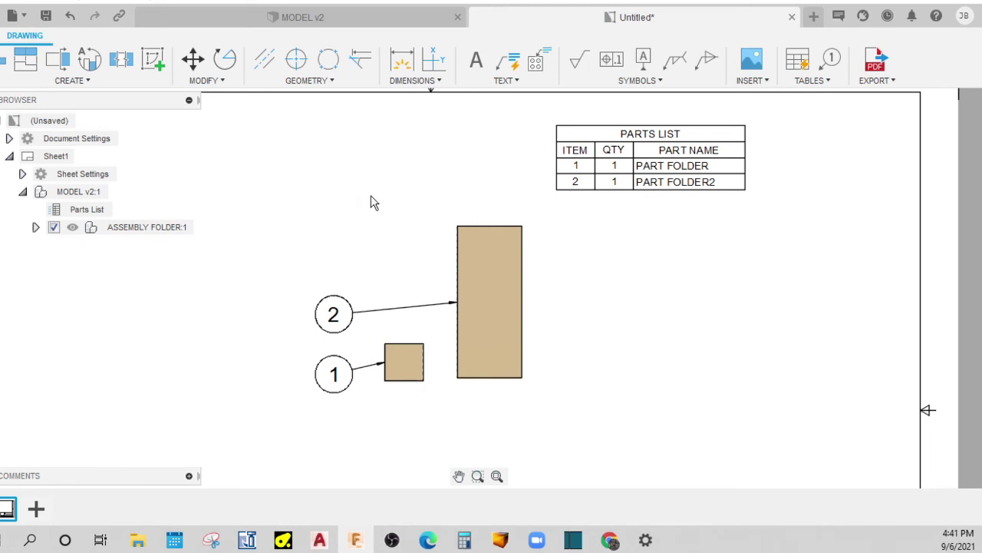
{"action": "left_click", "coordinate": [335, 23]}
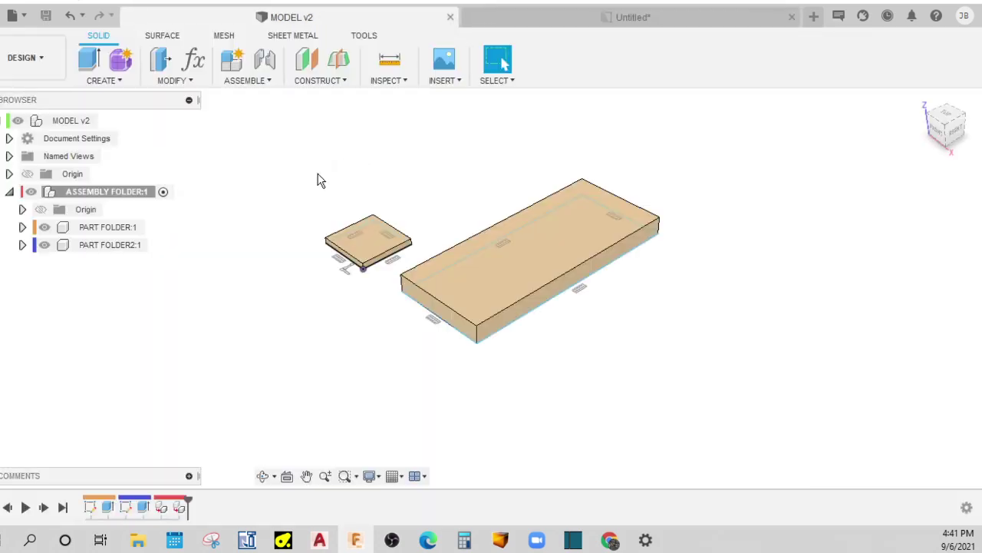
{"action": "left_click", "coordinate": [193, 60]}
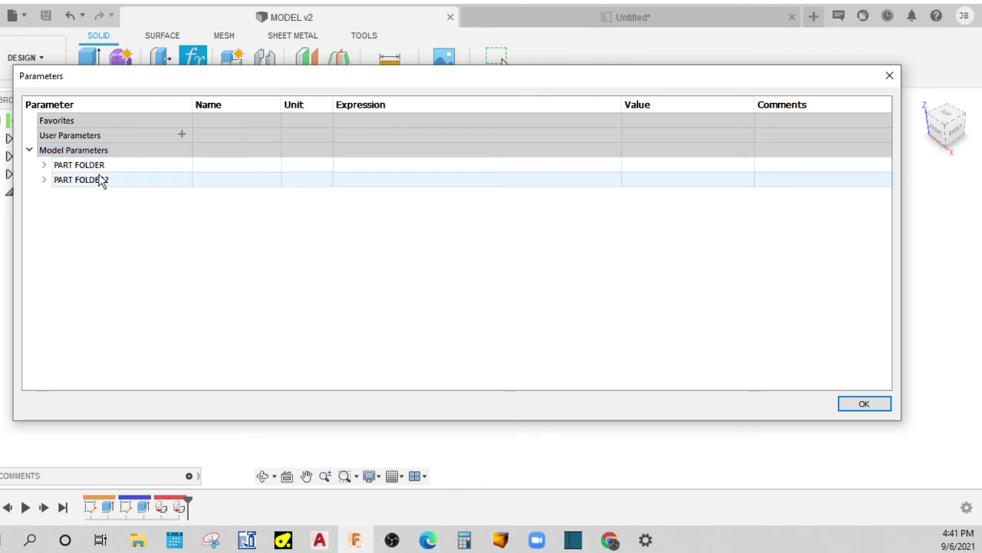
{"action": "left_click", "coordinate": [45, 165]}
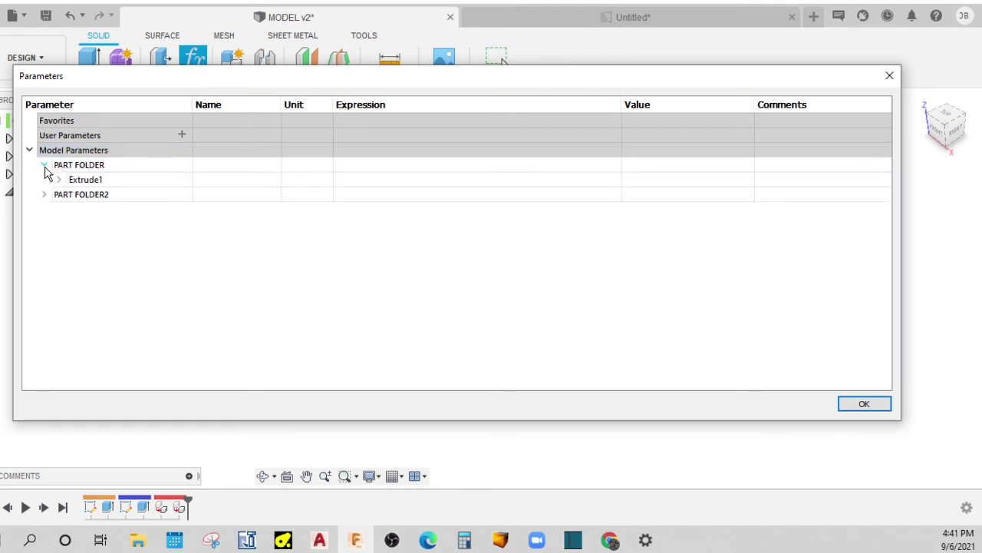
{"action": "left_click", "coordinate": [44, 165]}
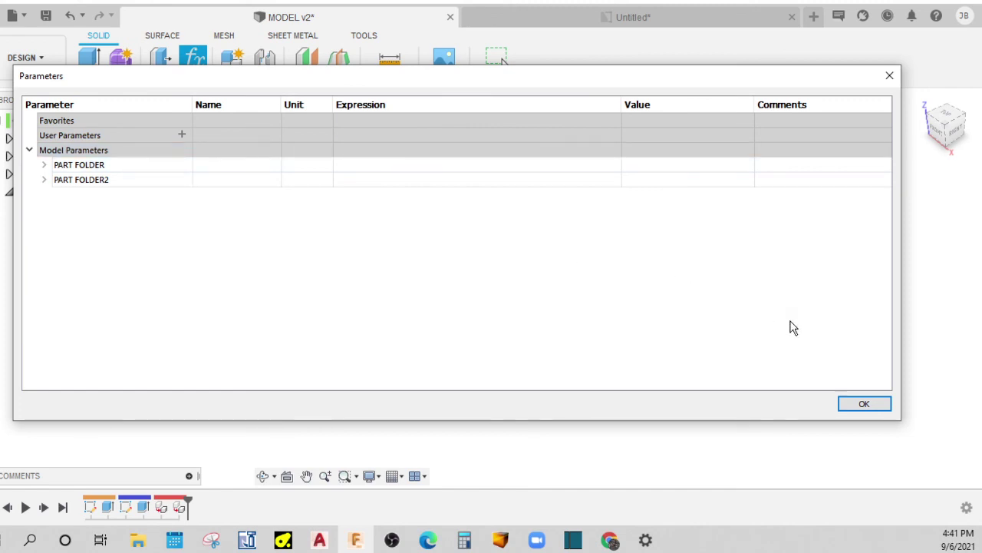
{"action": "left_click", "coordinate": [861, 403]}
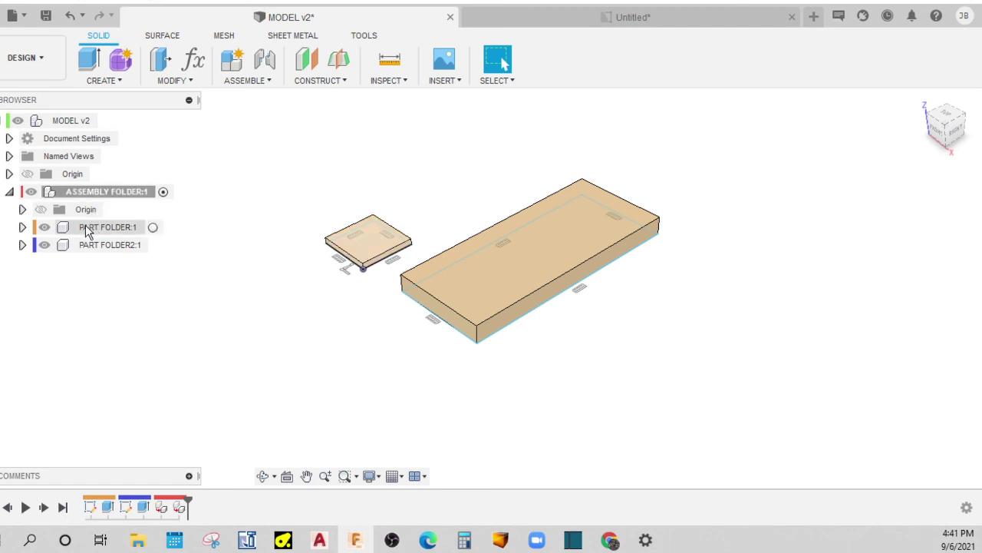
Inspect the contents of PART FOLDER:1 and PART FOLDER2:1, then collapse ASSEMBLY FOLDER:1.
{"action": "left_click", "coordinate": [23, 227]}
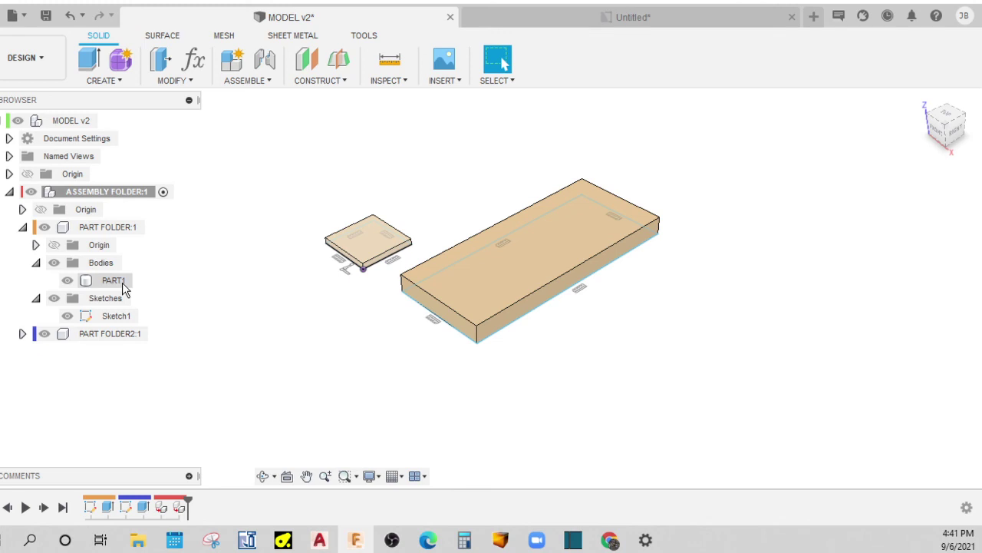
{"action": "left_click", "coordinate": [10, 191]}
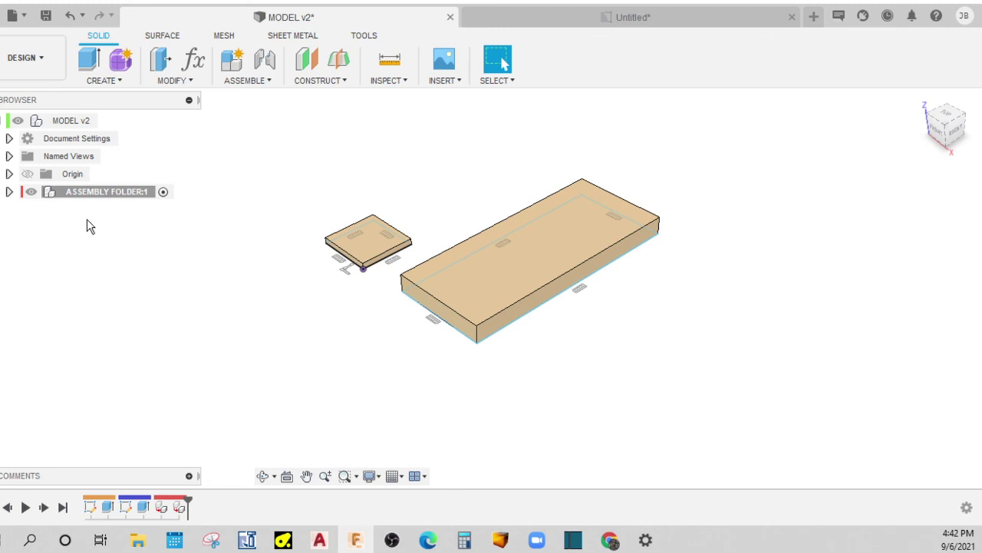
{"action": "left_click", "coordinate": [9, 192]}
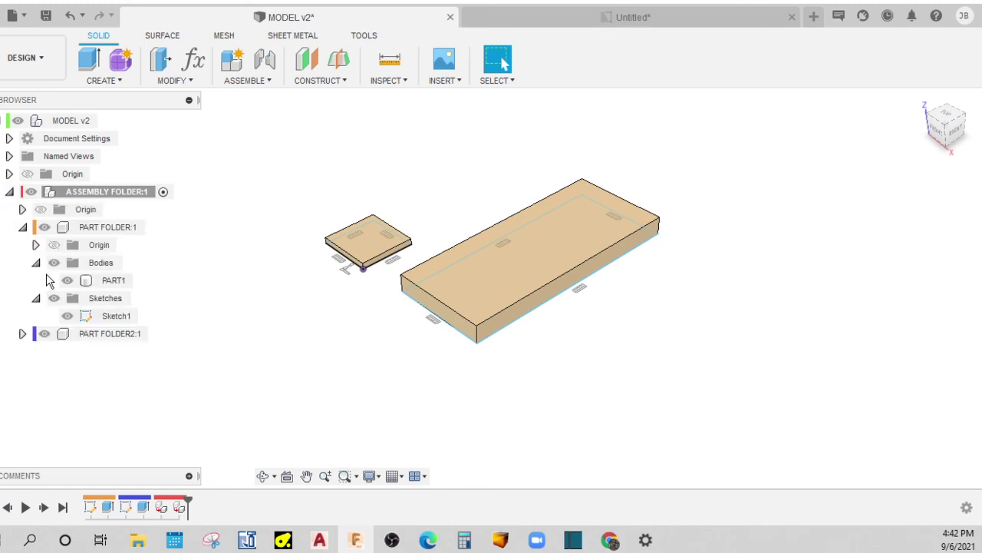
{"action": "left_click", "coordinate": [24, 227]}
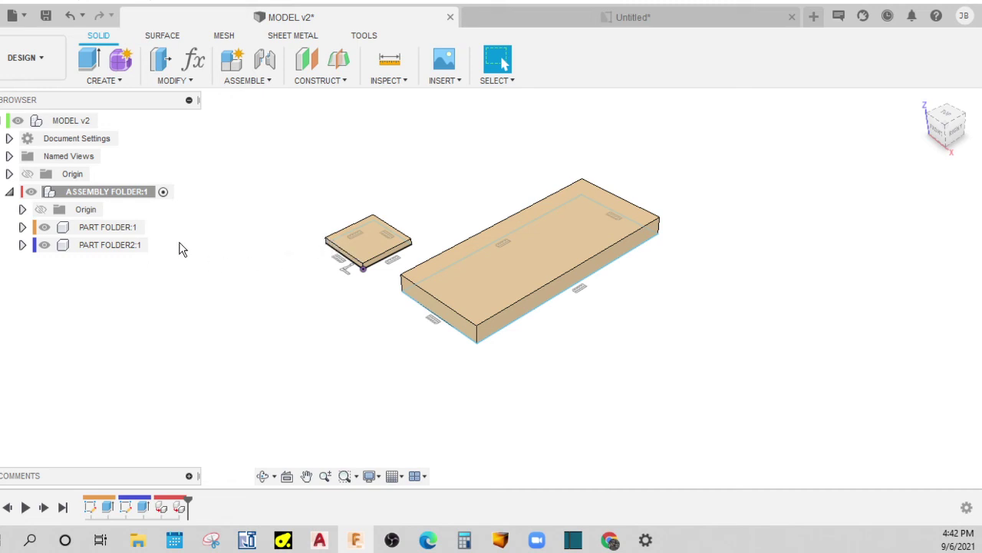
{"action": "left_click", "coordinate": [104, 192]}
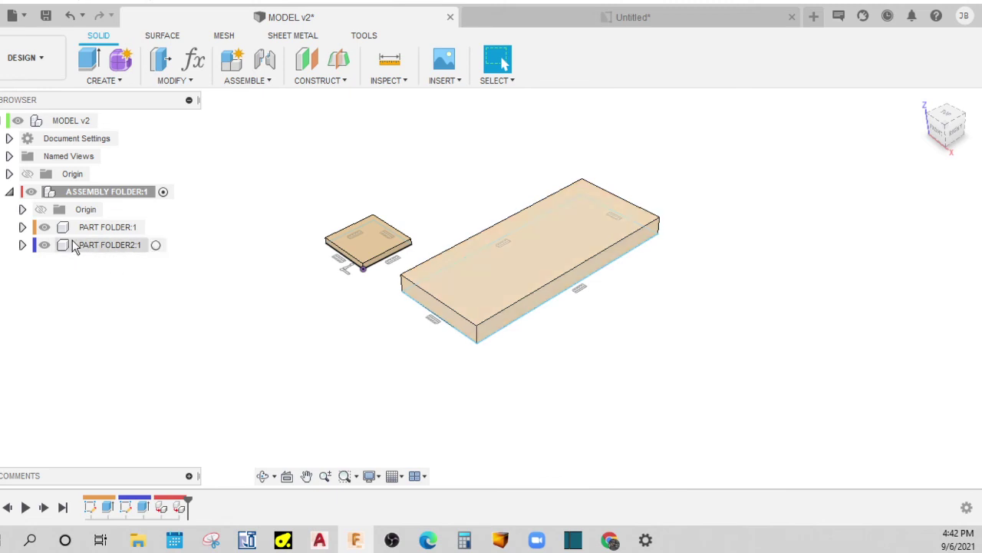
{"action": "left_click", "coordinate": [22, 244]}
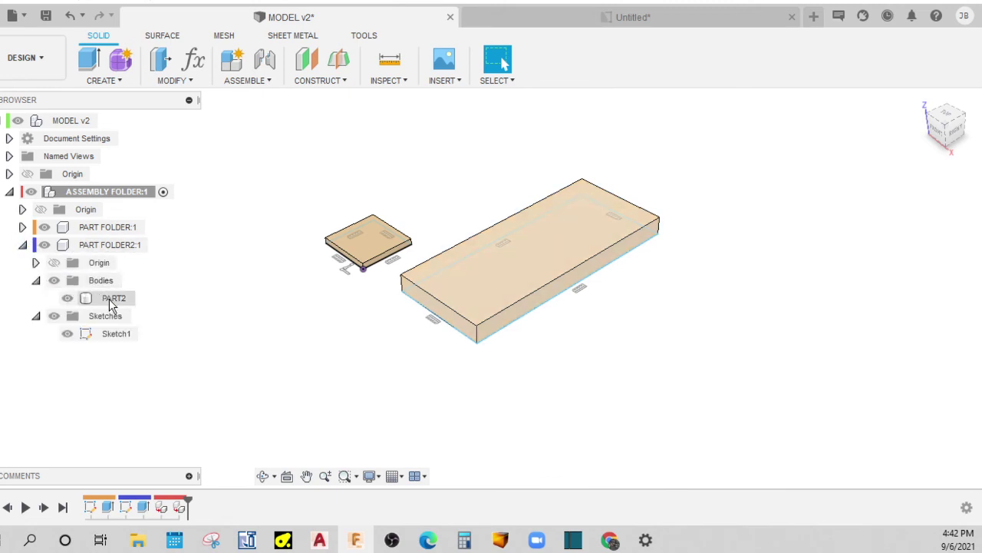
{"action": "left_click", "coordinate": [10, 191]}
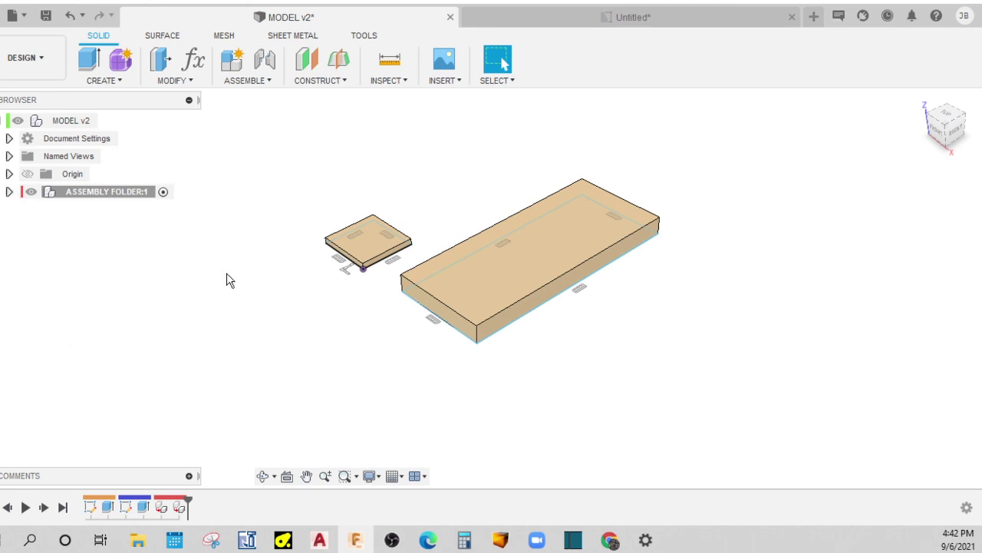